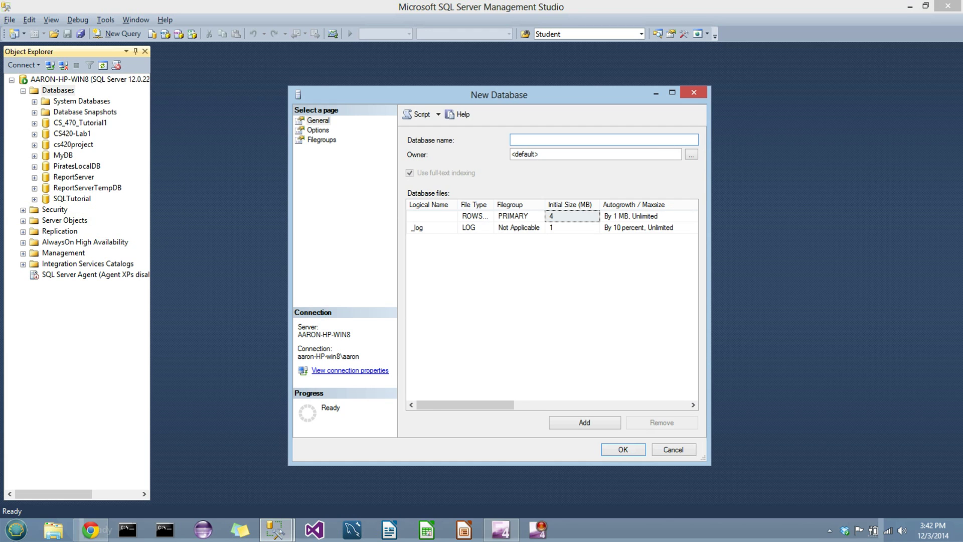
- Create a database named OurTutorial with the default settings and refresh the list of databases
text(OurTutorial)
key(Return)
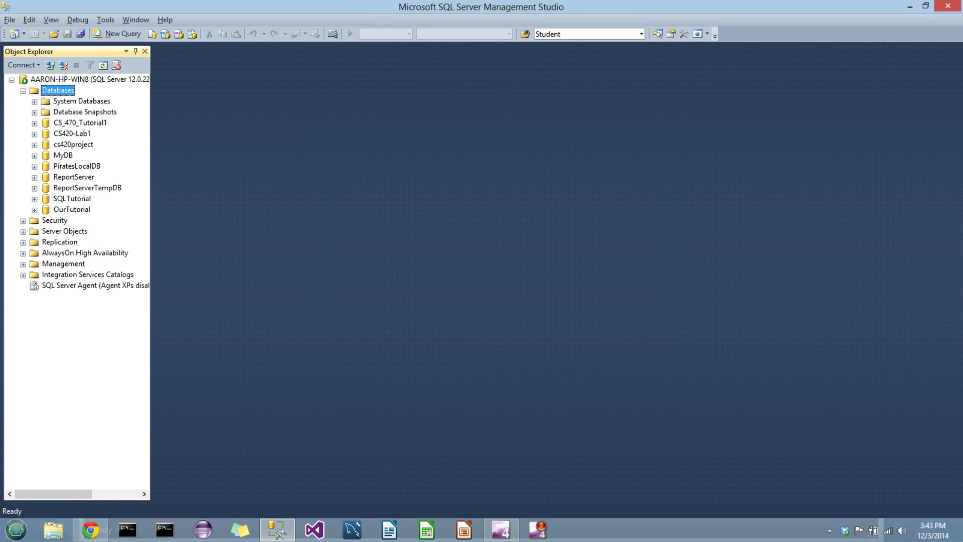
right_click(58, 91)
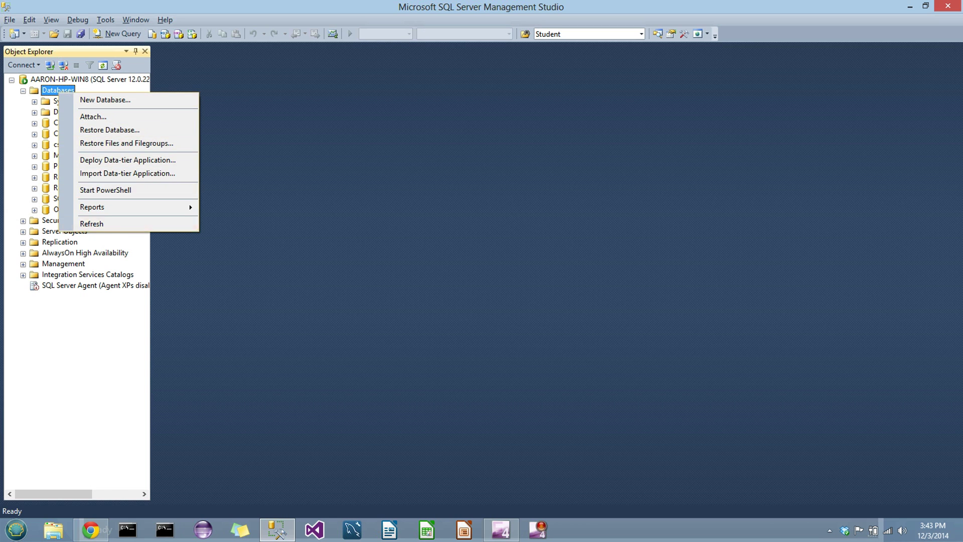
click(92, 225)
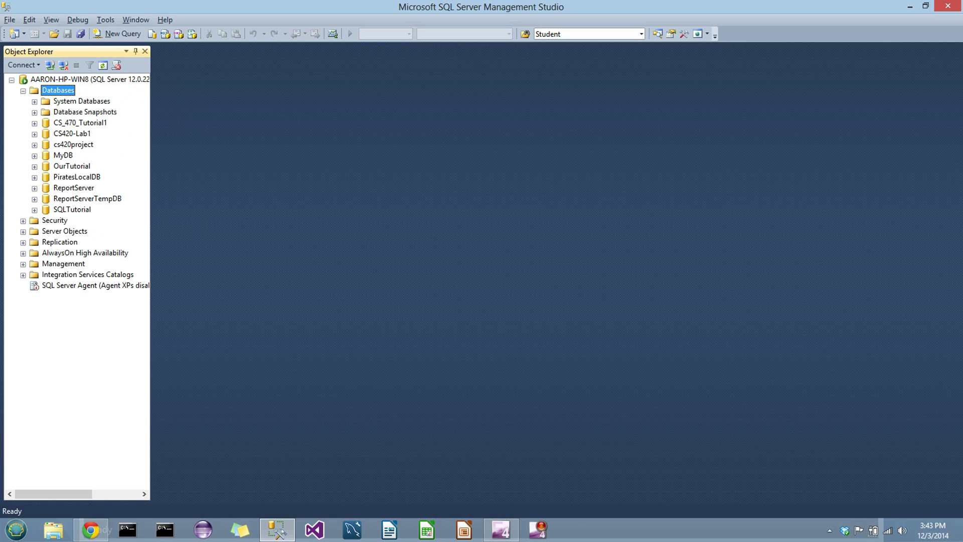
- Script the OurTutorial database as CREATE to a new query editor window, review the script and close it
click(71, 166)
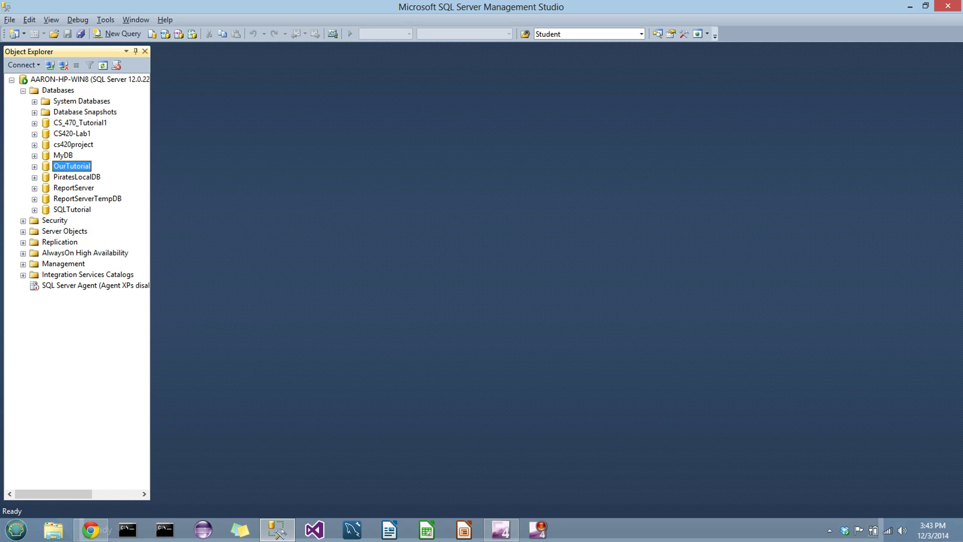
right_click(66, 163)
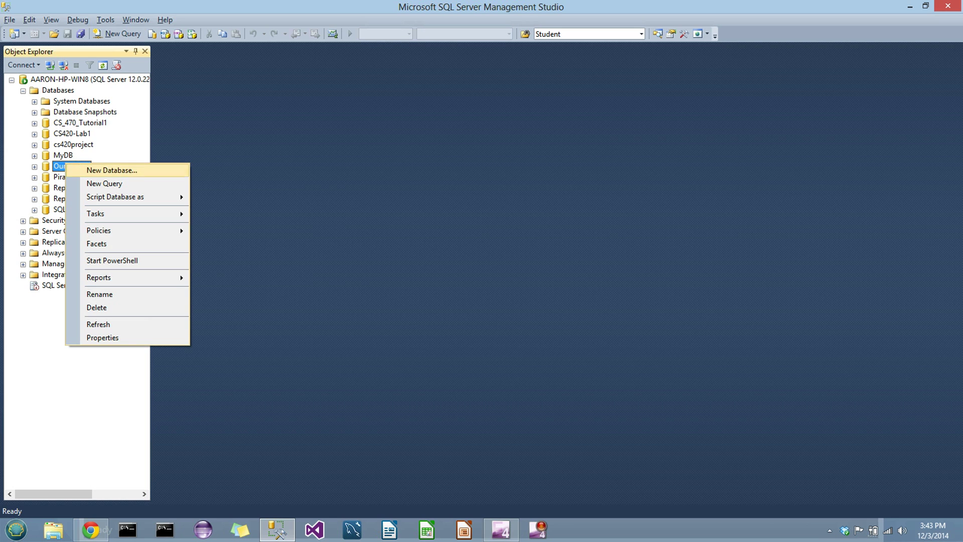
mouse_move(115, 197)
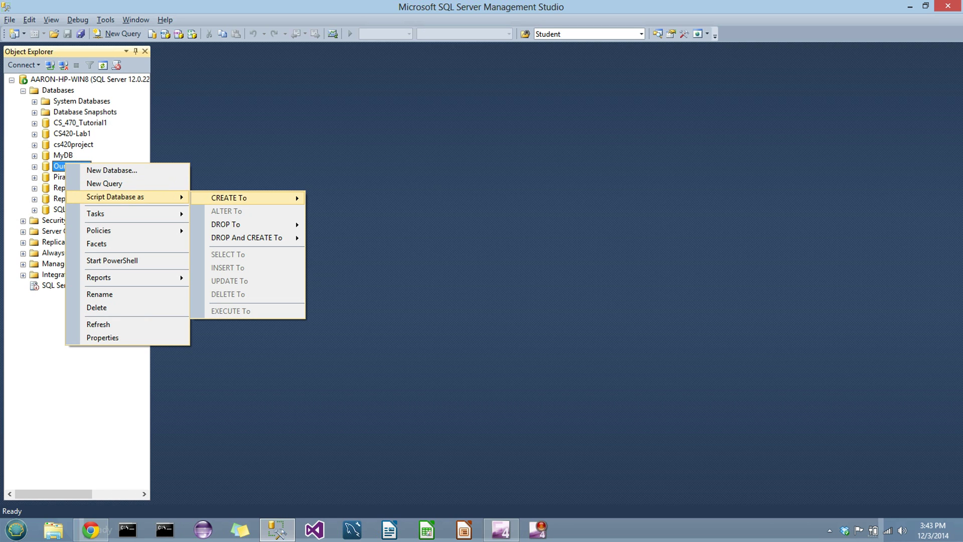
mouse_move(251, 198)
click(346, 197)
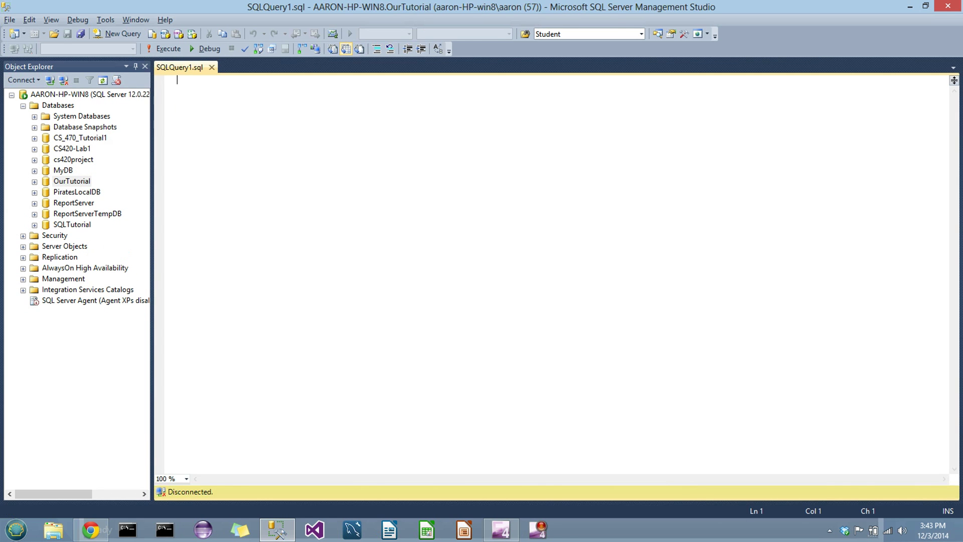
mouse_move(955, 146)
mouse_down()
mouse_move(955, 415)
mouse_move(955, 146)
mouse_up()
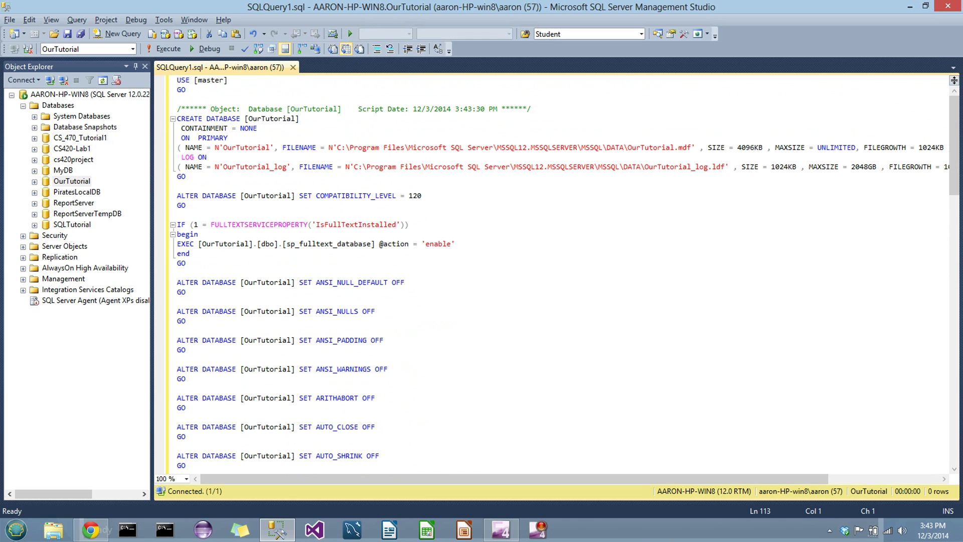
click(293, 68)
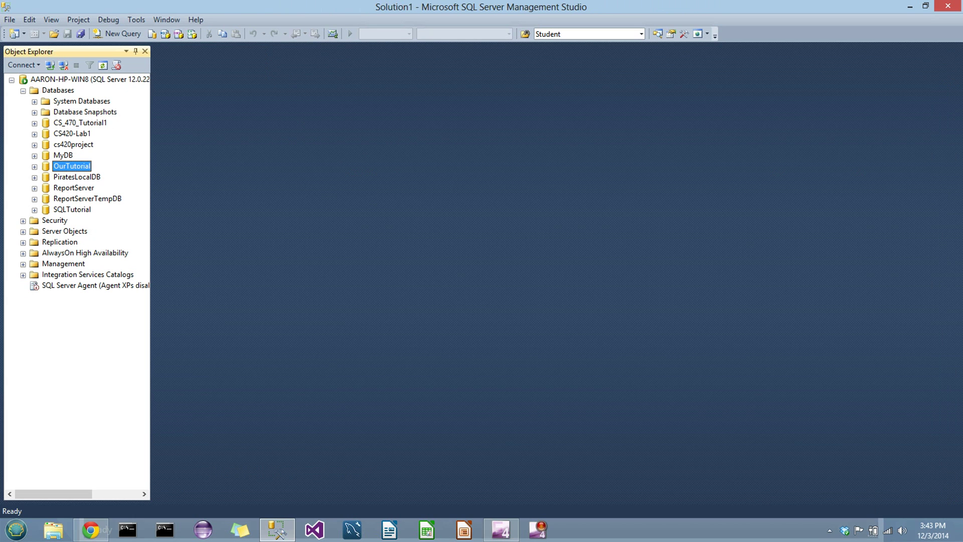
- Start designing a new regular table in the OurTutorial database
click(34, 166)
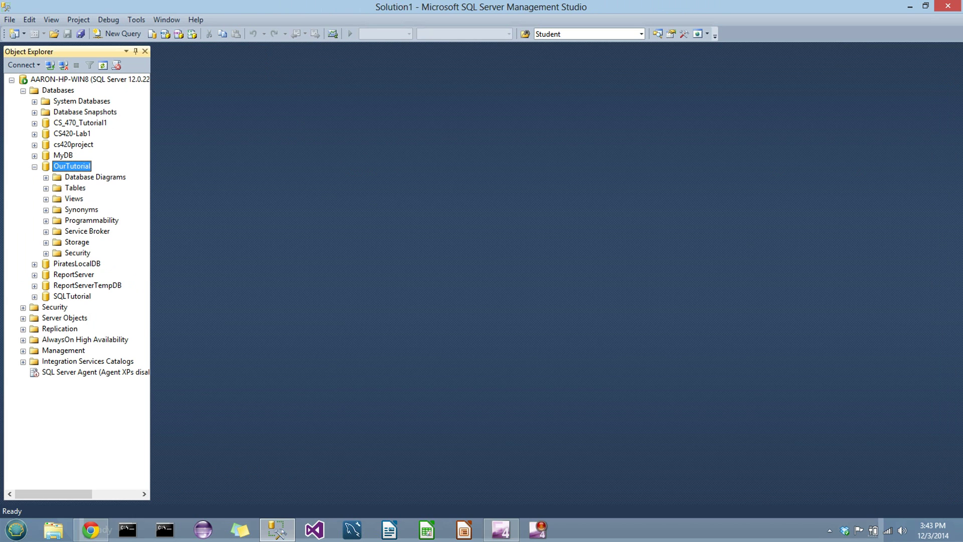
right_click(75, 189)
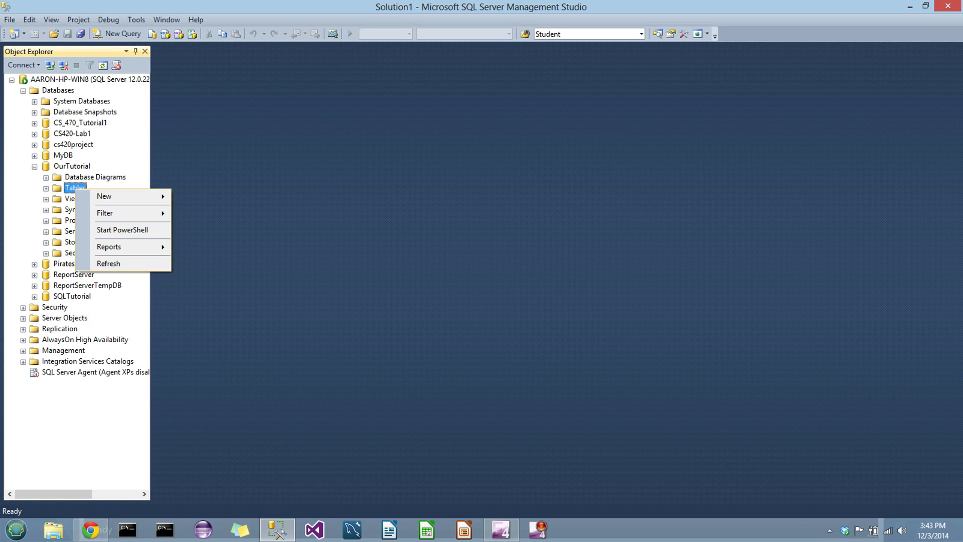
mouse_move(104, 196)
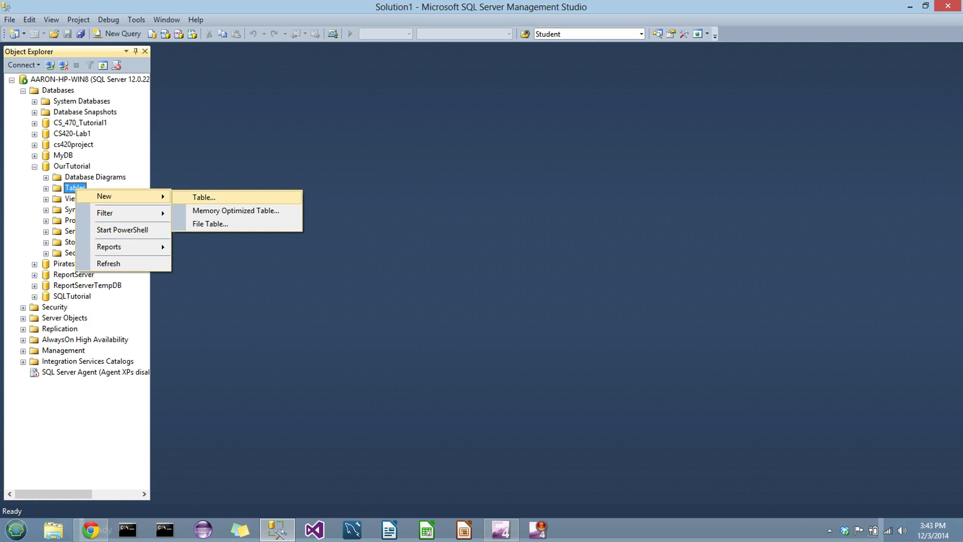
click(200, 197)
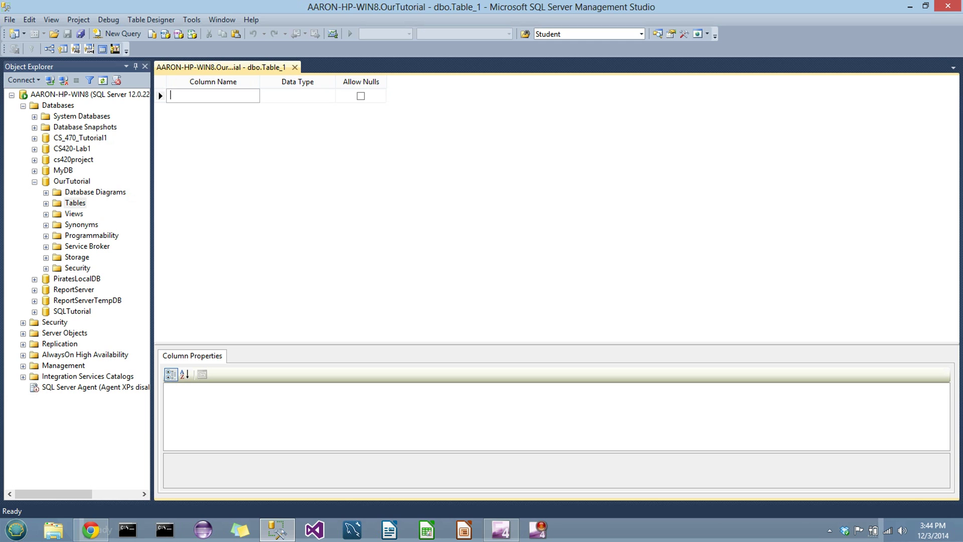
- Define the table's first column as StudentID with data type int and disallow nulls
text(StudentID)
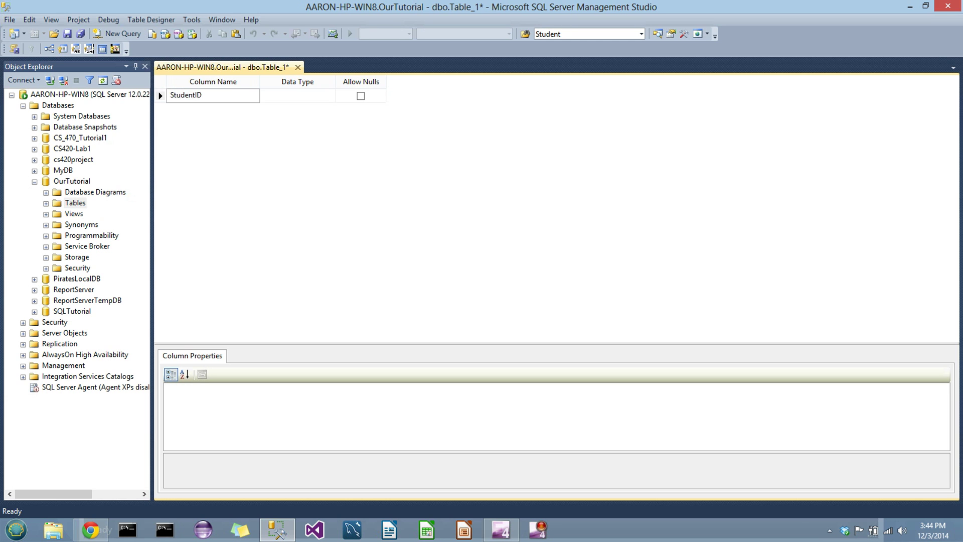
key(Tab)
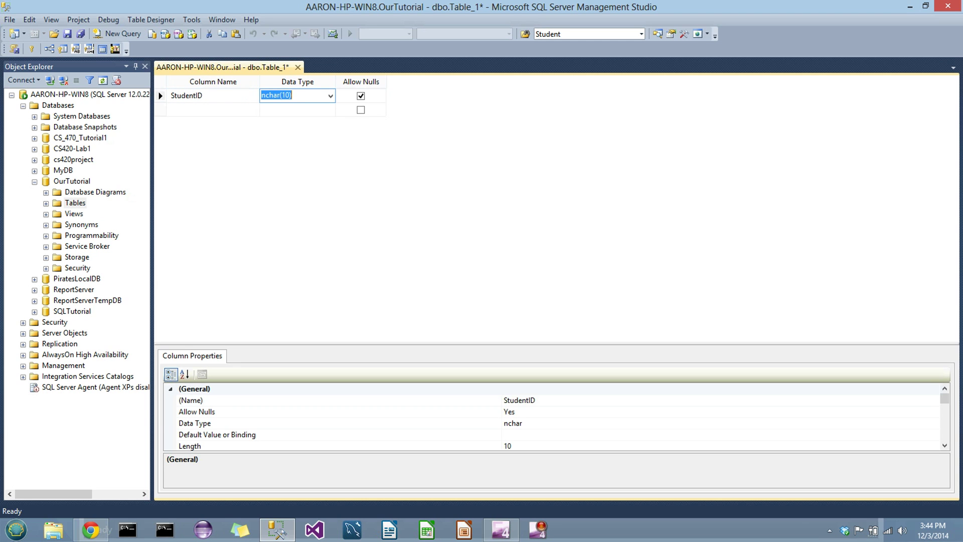
text(int)
click(361, 95)
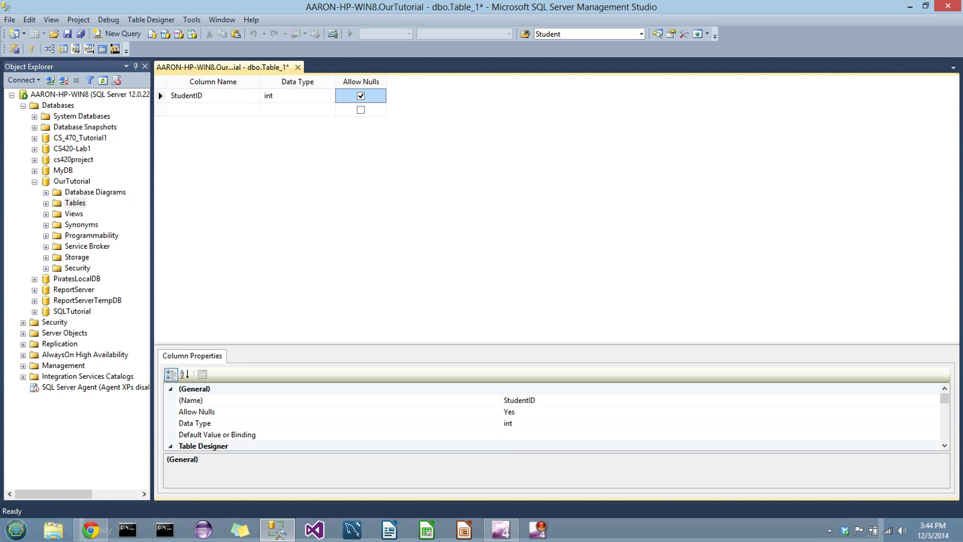
key(space)
right_click(171, 97)
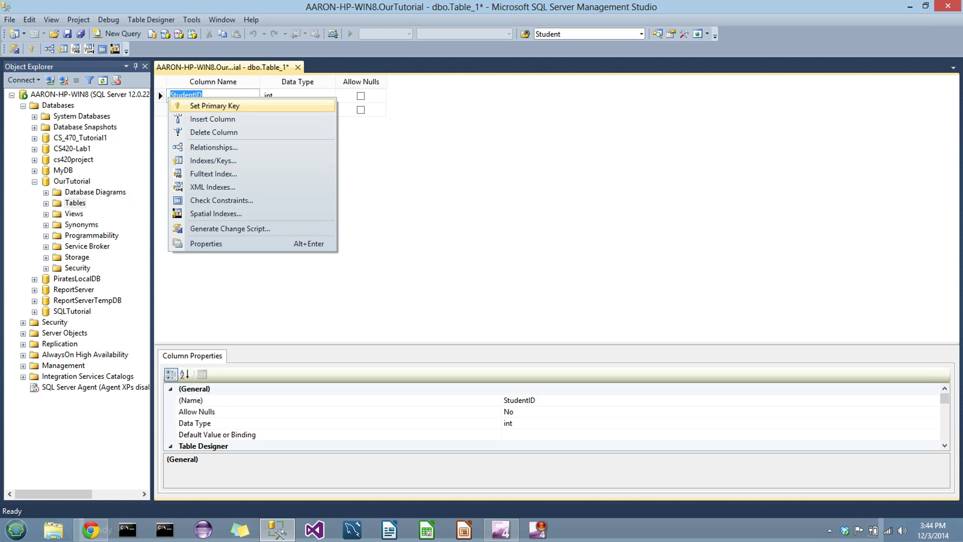
key(Escape)
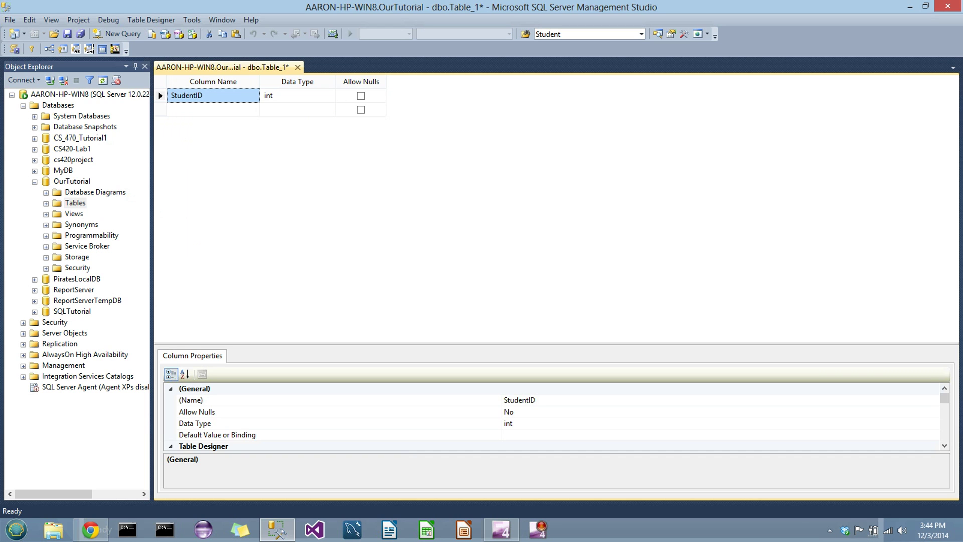
- Add the columns FirstName and LastName, both with data type varchar(50)
click(213, 110)
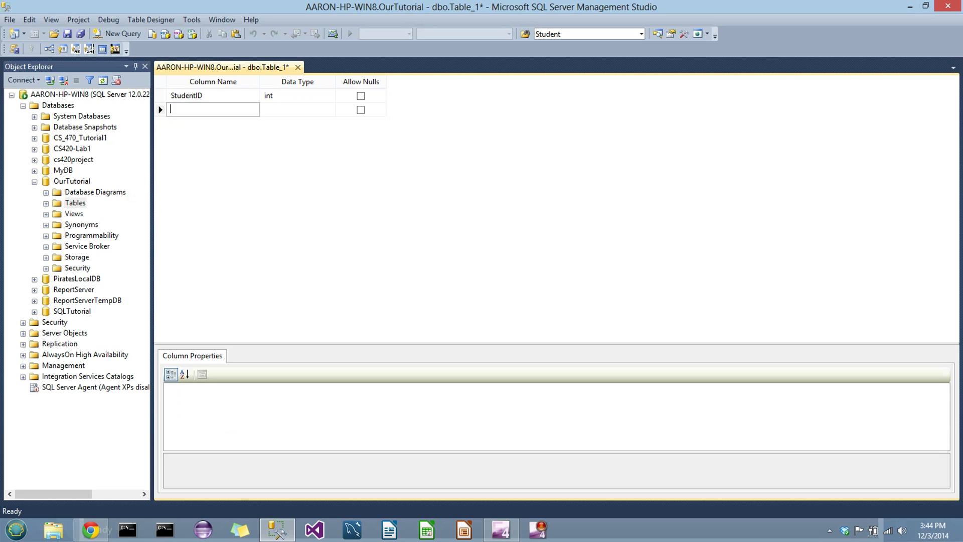
text(FirstName)
key(Tab)
text(varchar(50))
key(Return)
click(213, 124)
text(LastName)
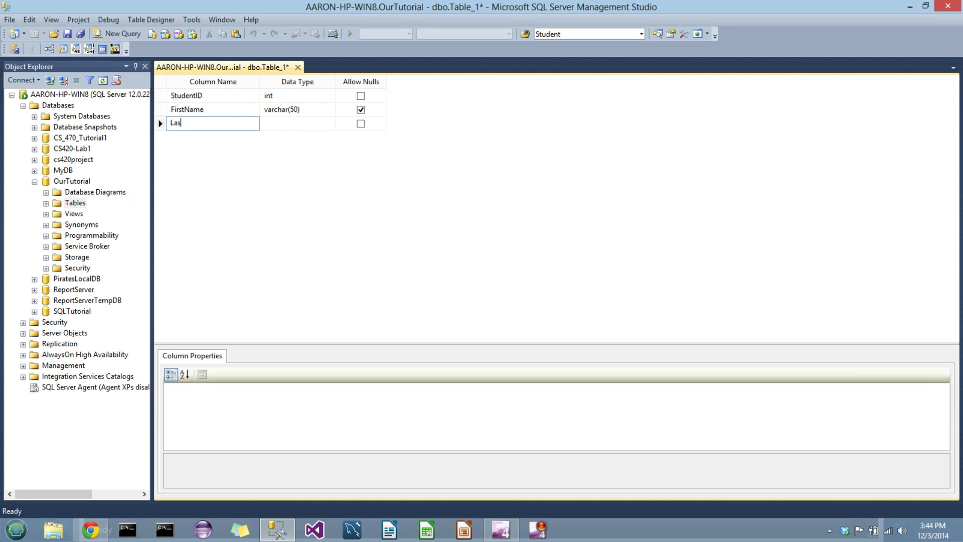
key(Tab)
text(varchar)
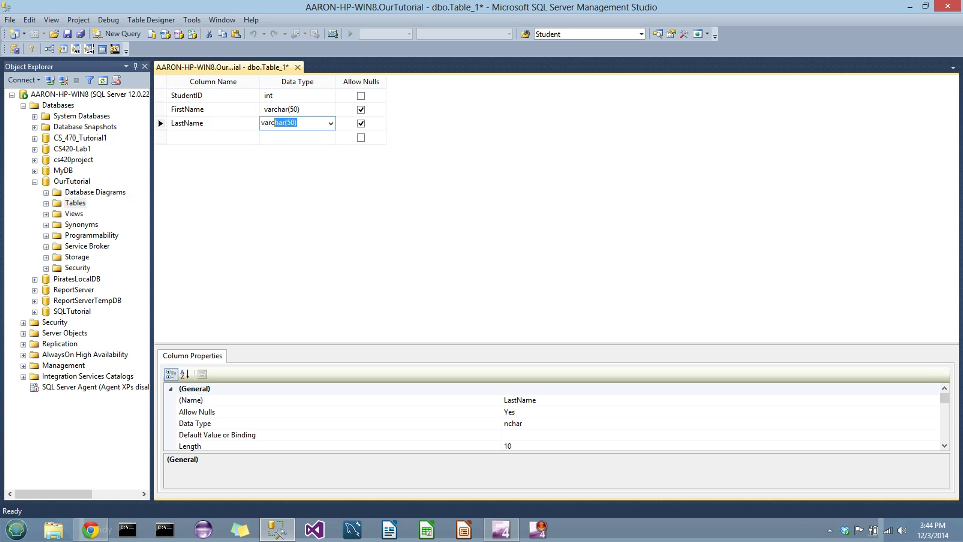
key(Return)
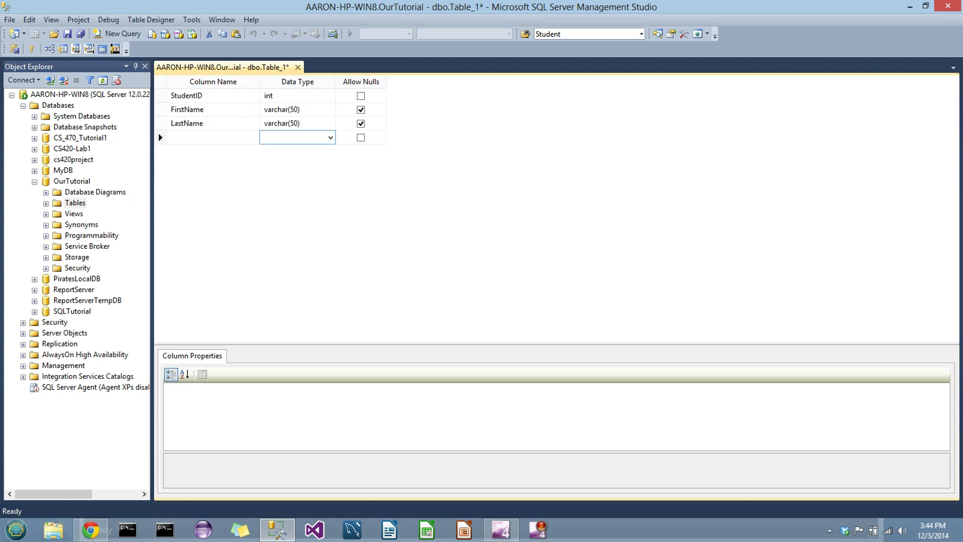
- Set the StudentID column as the table's primary key
click(213, 96)
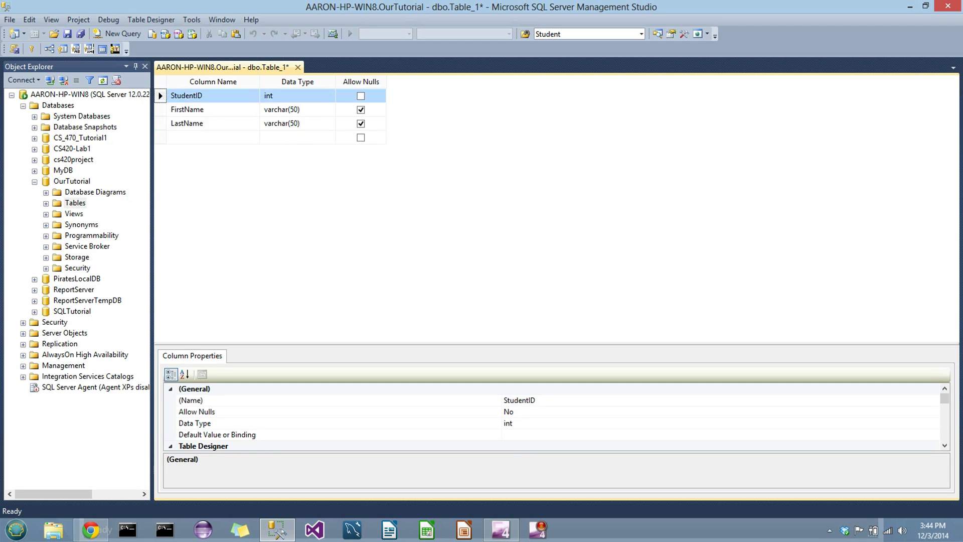
right_click(162, 96)
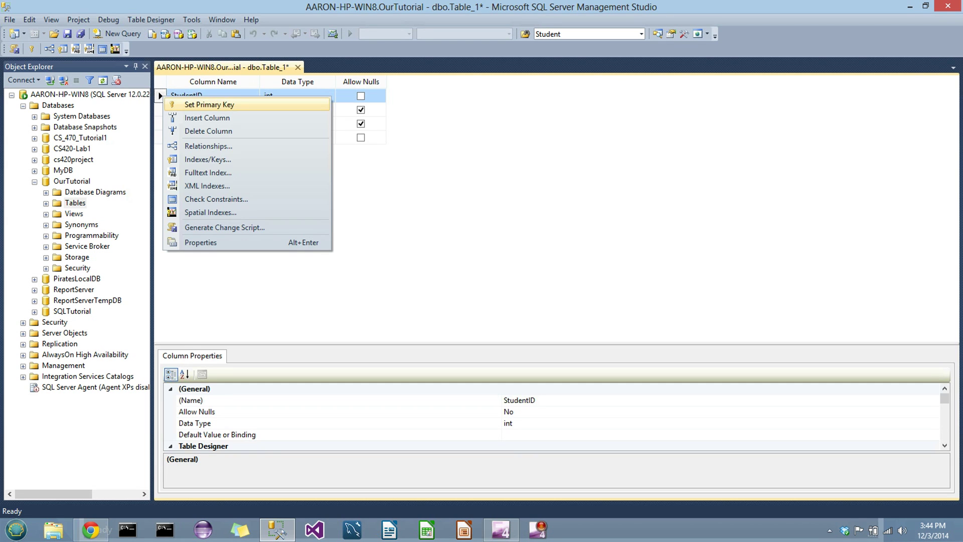
click(208, 104)
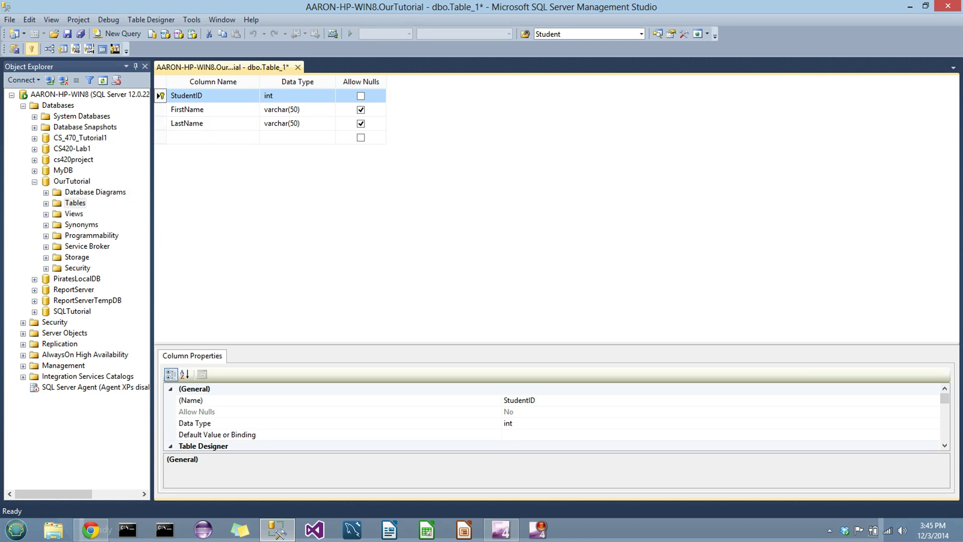
drag(552, 346, 552, 187)
click(339, 279)
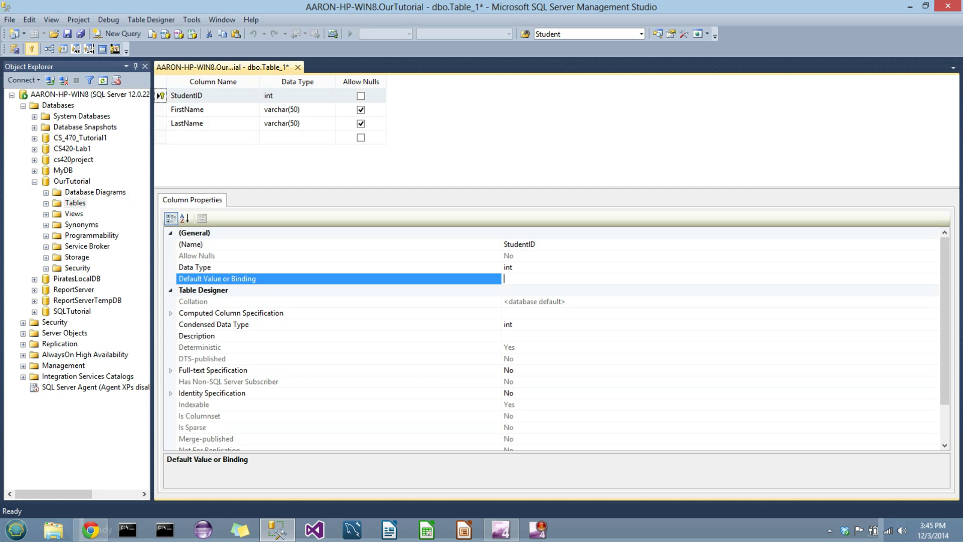
text(0)
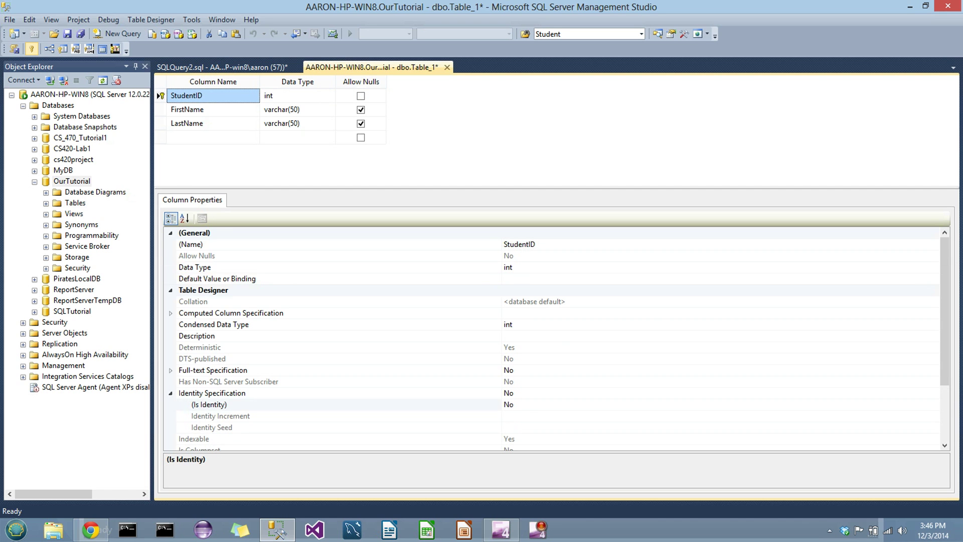
- Set (Is Identity) to Yes in the StudentID column's identity specification
drag(557, 188, 557, 221)
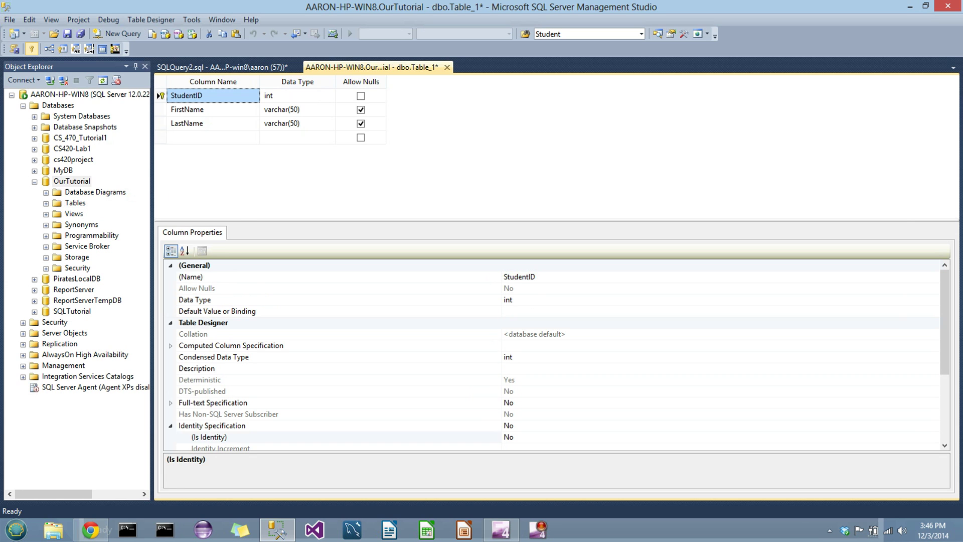
click(212, 426)
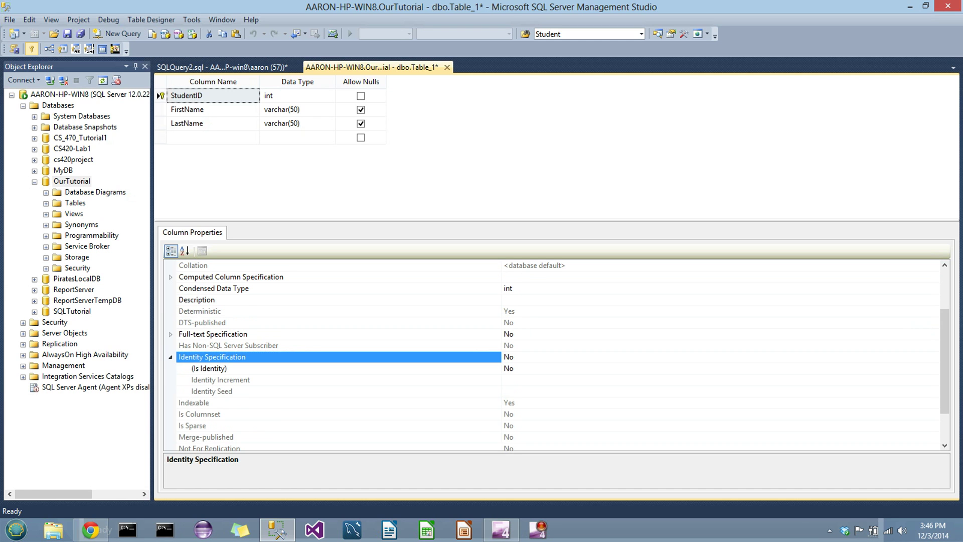
double_click(209, 369)
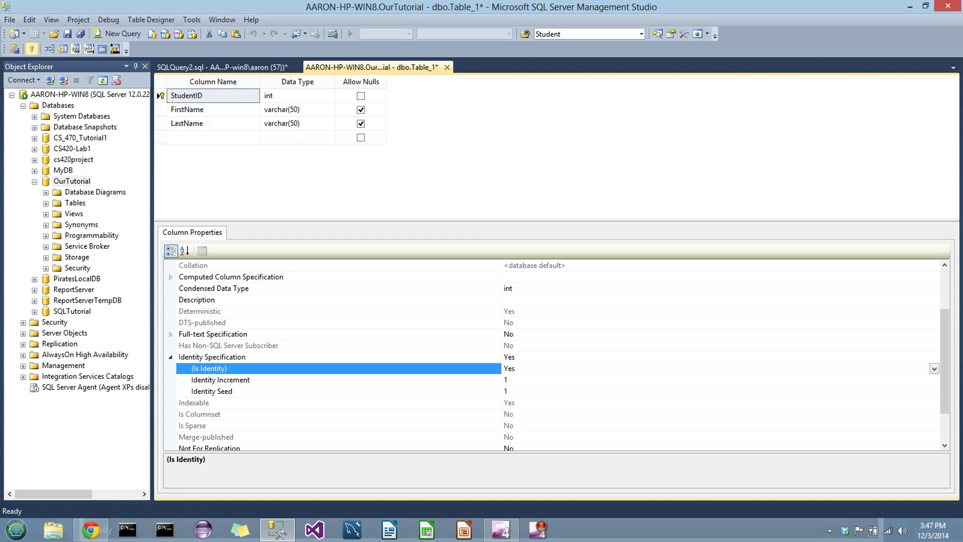
click(213, 96)
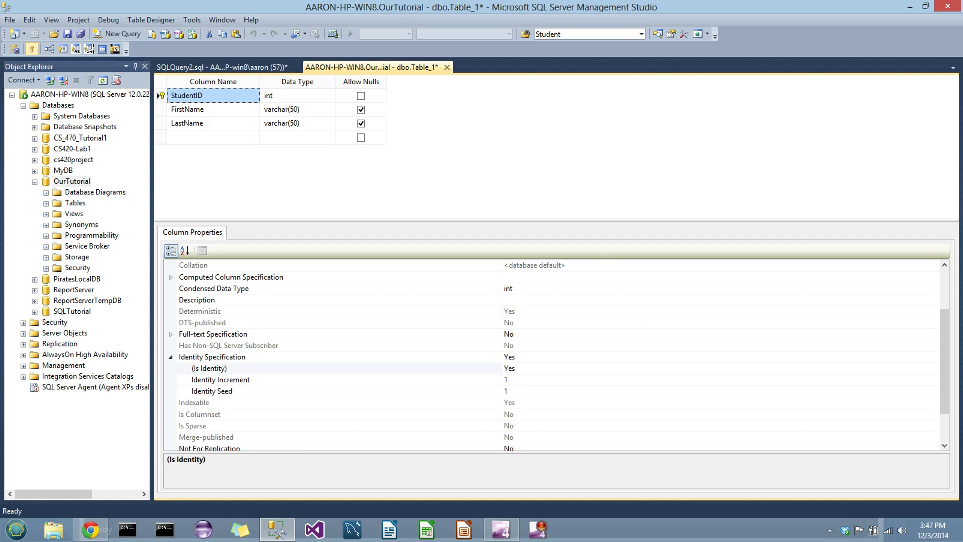
- Save the new table under the name Student
key(ctrl+s)
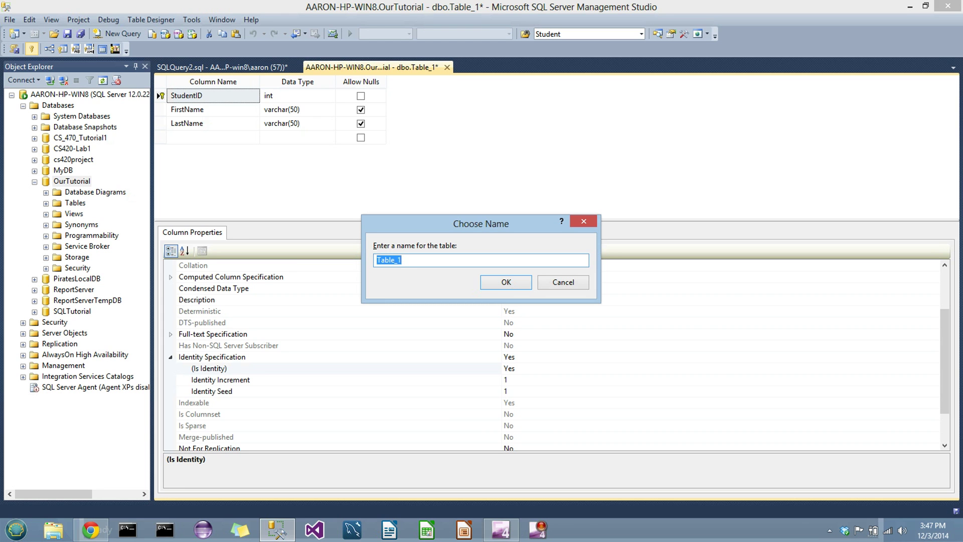
text(Student)
key(Return)
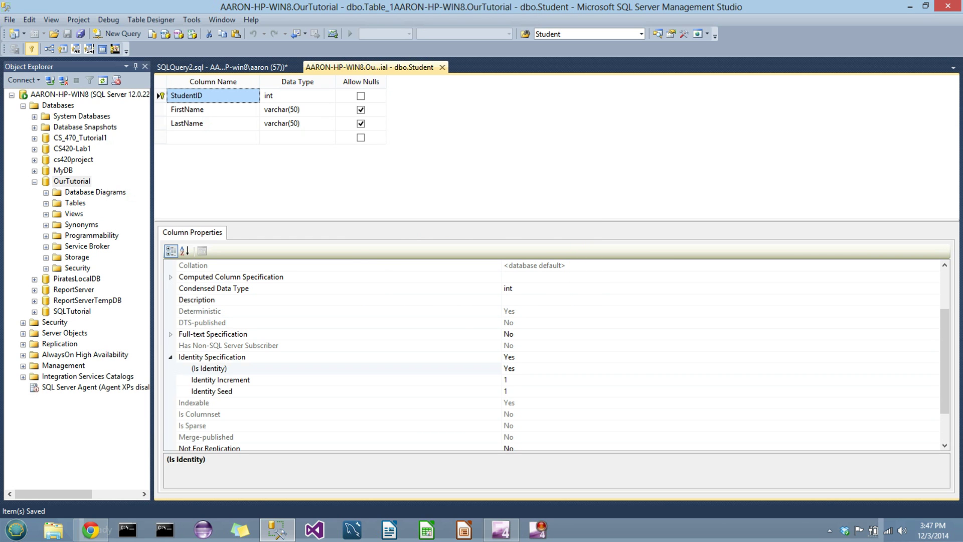
- Expand the Tables folder of the OurTutorial database and refresh its list of tables
click(46, 203)
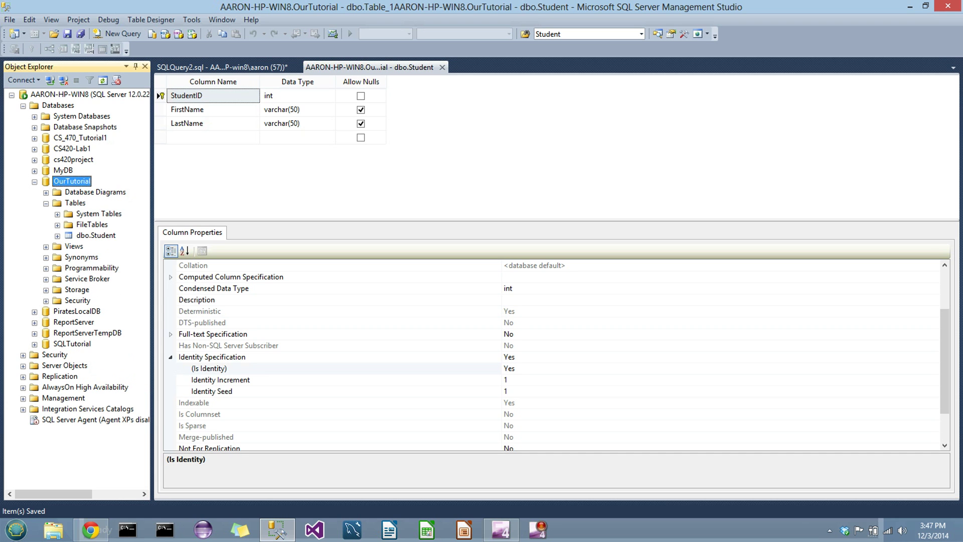
right_click(75, 203)
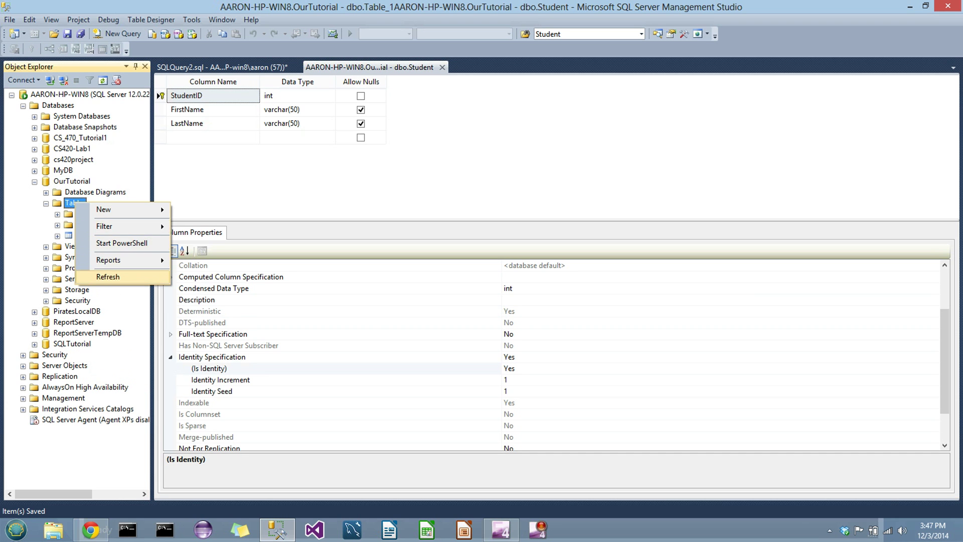
click(101, 277)
- Script the dbo.Student table as CREATE in a new query editor window and examine its column definitions
click(96, 235)
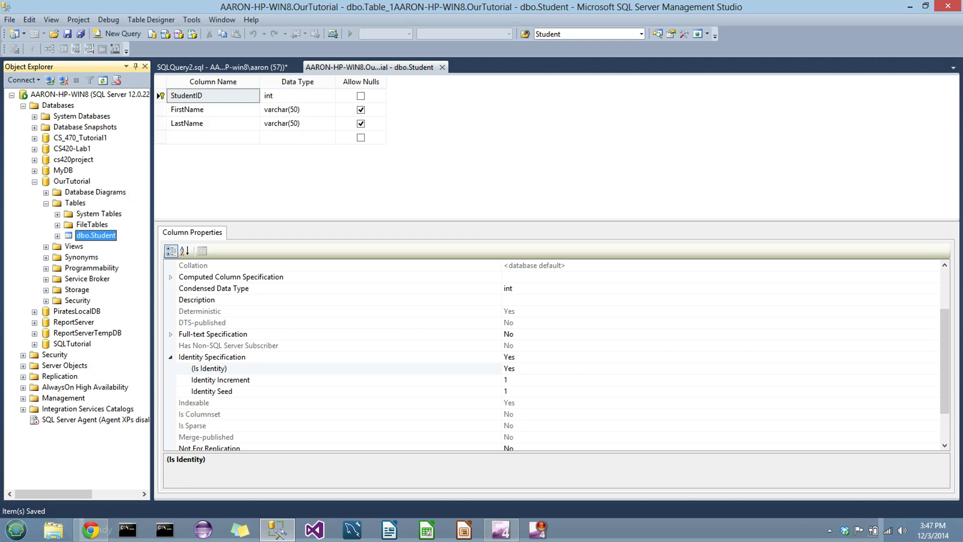
right_click(97, 235)
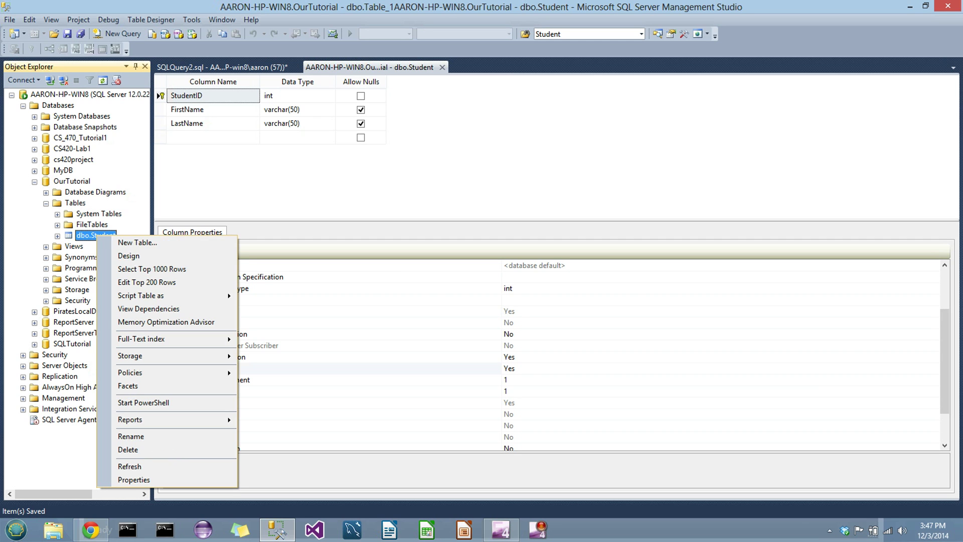
mouse_move(150, 295)
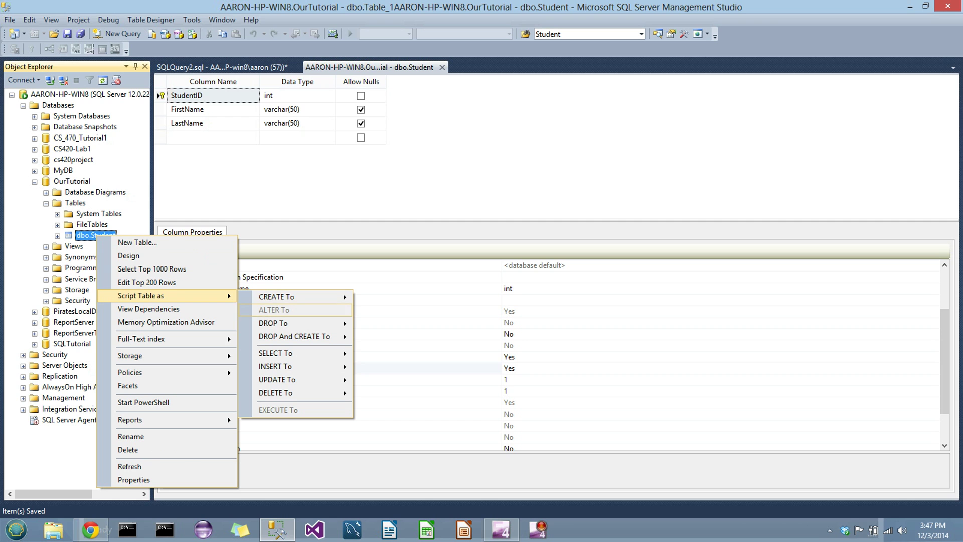
mouse_move(301, 297)
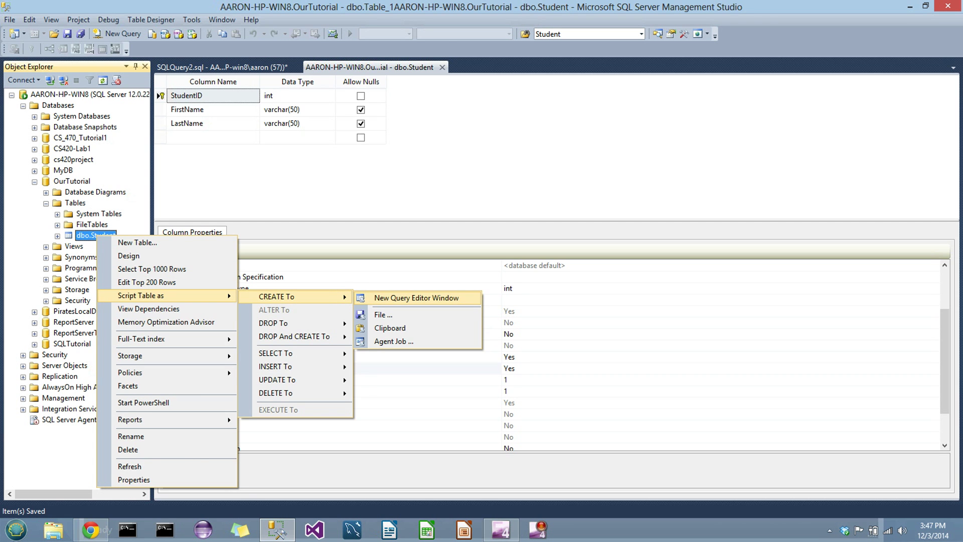
click(417, 297)
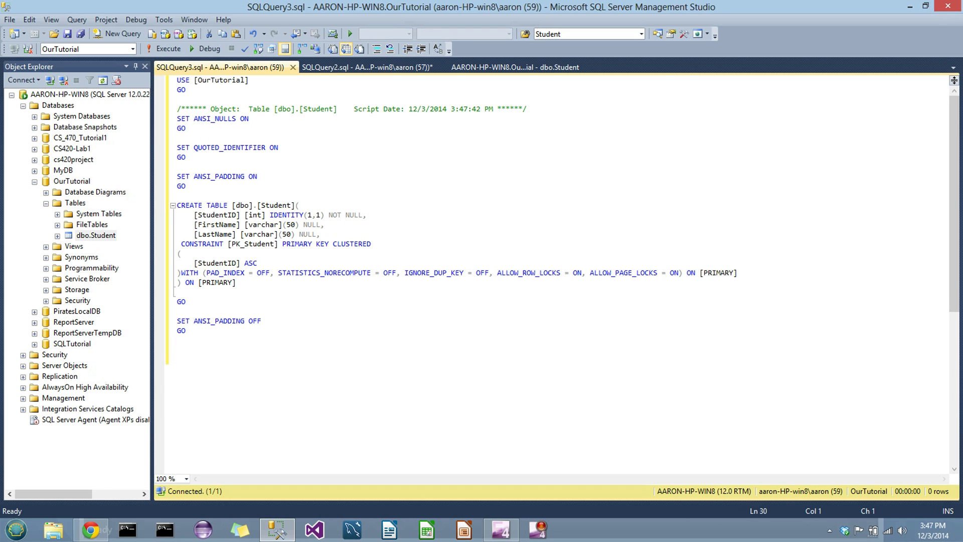
drag(194, 215, 322, 234)
click(322, 234)
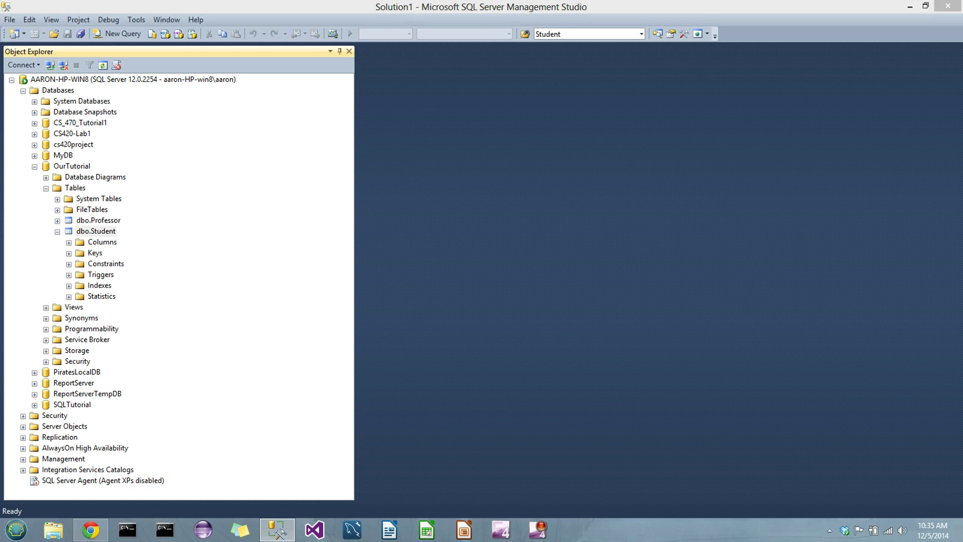
- Open the top 200 rows of dbo.Student for editing and enter the first student's first and last name
right_click(105, 231)
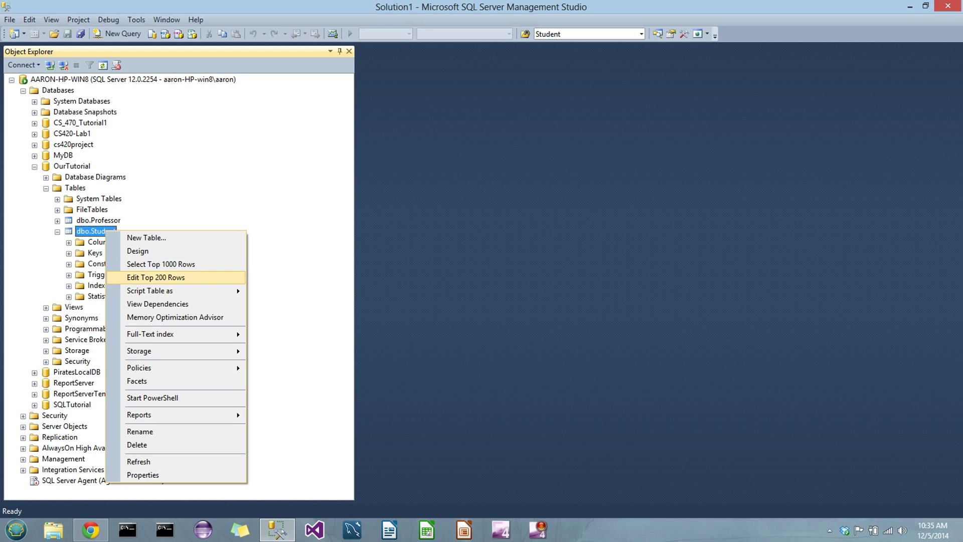
click(156, 278)
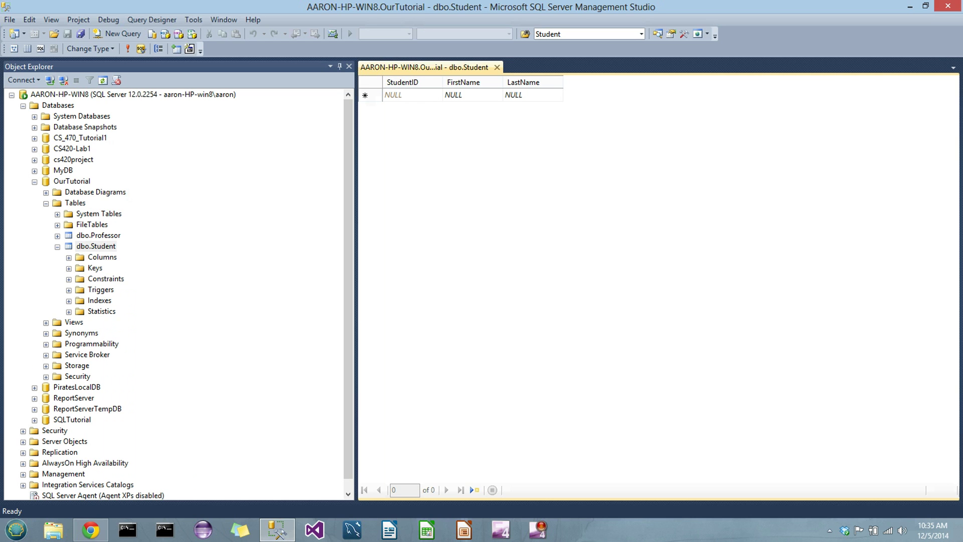
click(454, 95)
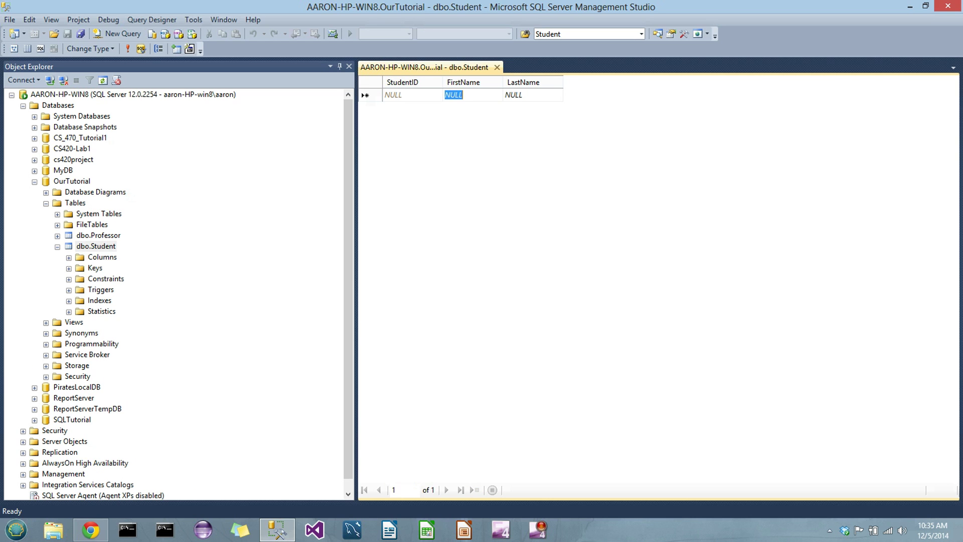
text(Aa)
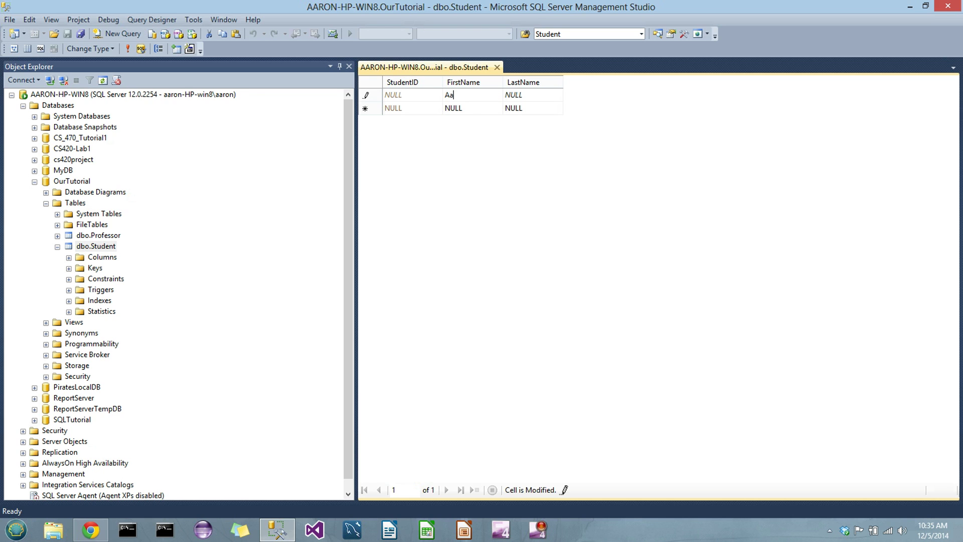
text(ron)
key(Tab)
text(Carson)
key(Tab)
- Add a second student's first and last name, plus a third row containing only a first name
text(Amelia)
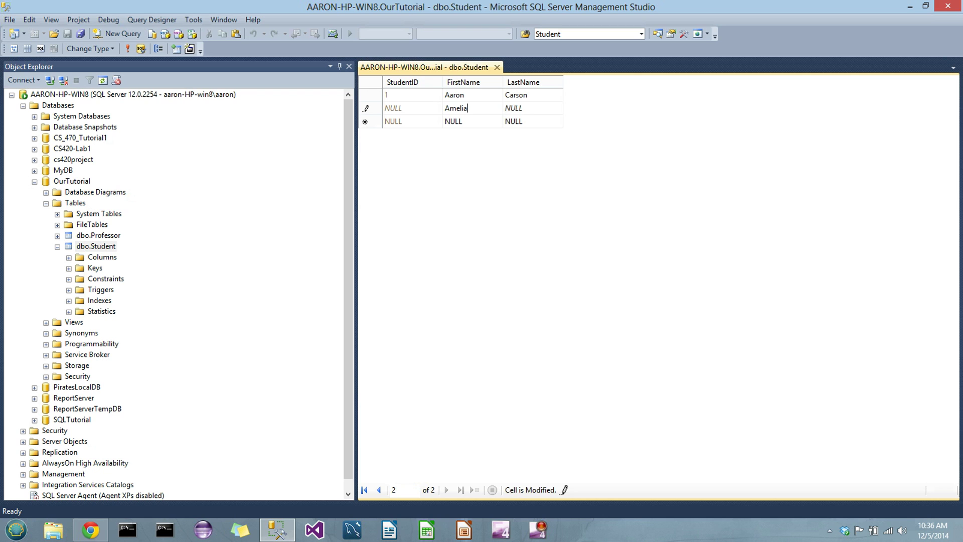
key(Tab)
text(Dieter)
key(Tab)
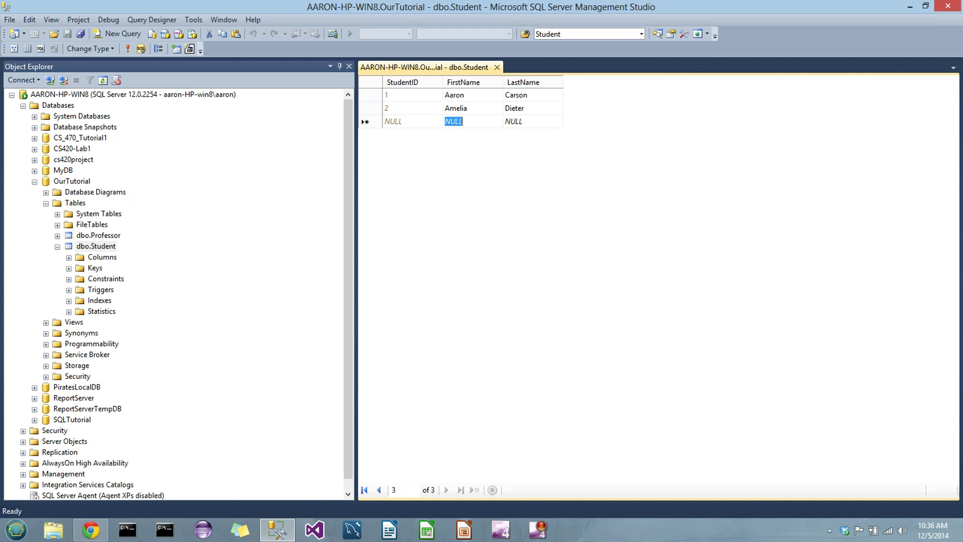
text(Steve)
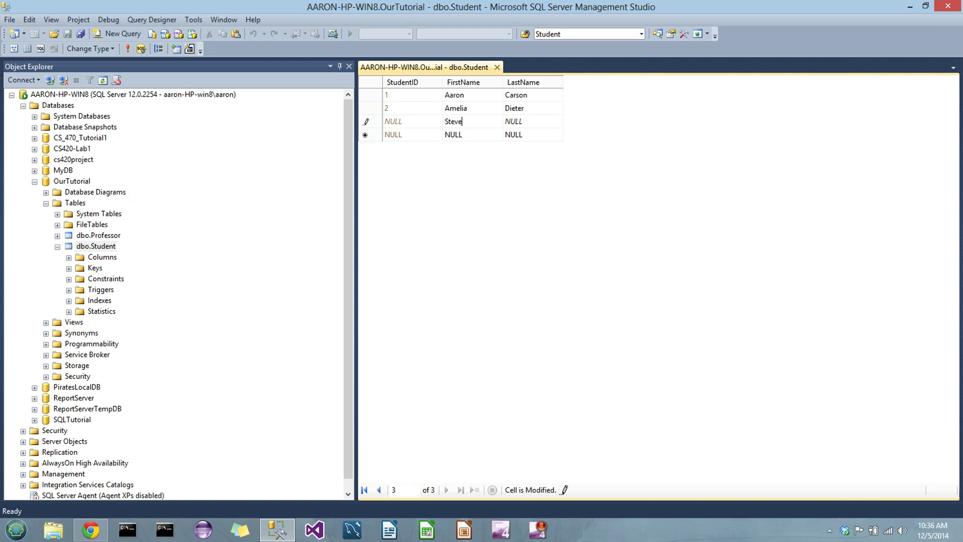
key(Down)
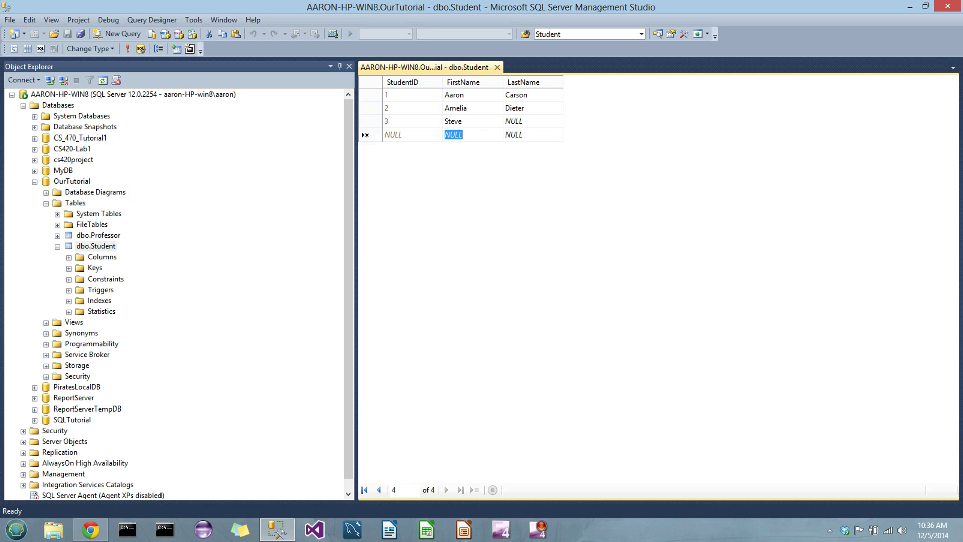
- Script the dbo.Student table as INSERT in a new query editor window
right_click(108, 246)
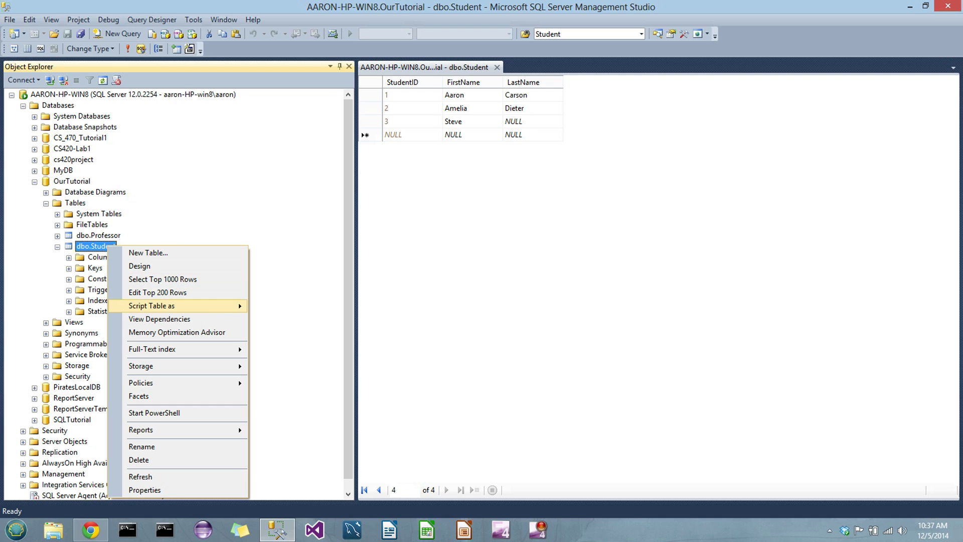
mouse_move(150, 306)
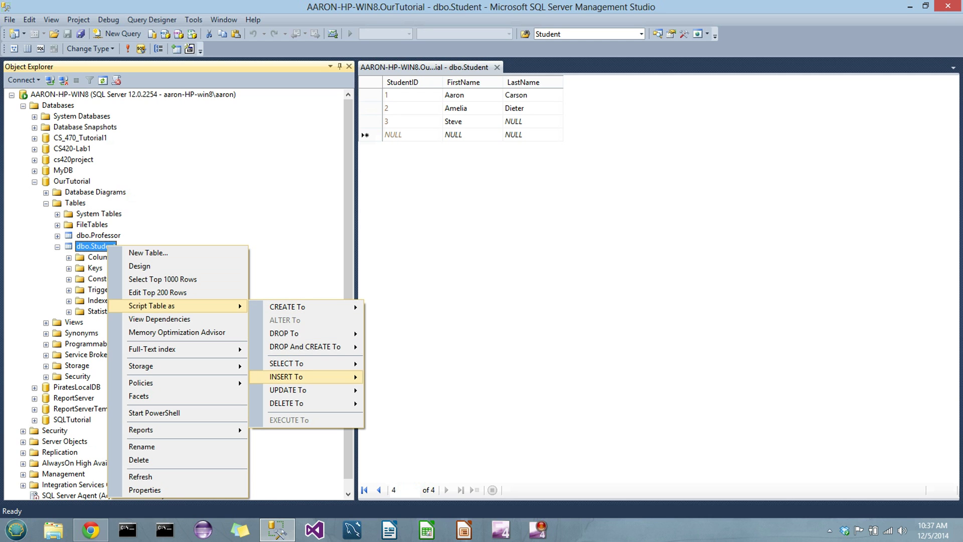
mouse_move(286, 376)
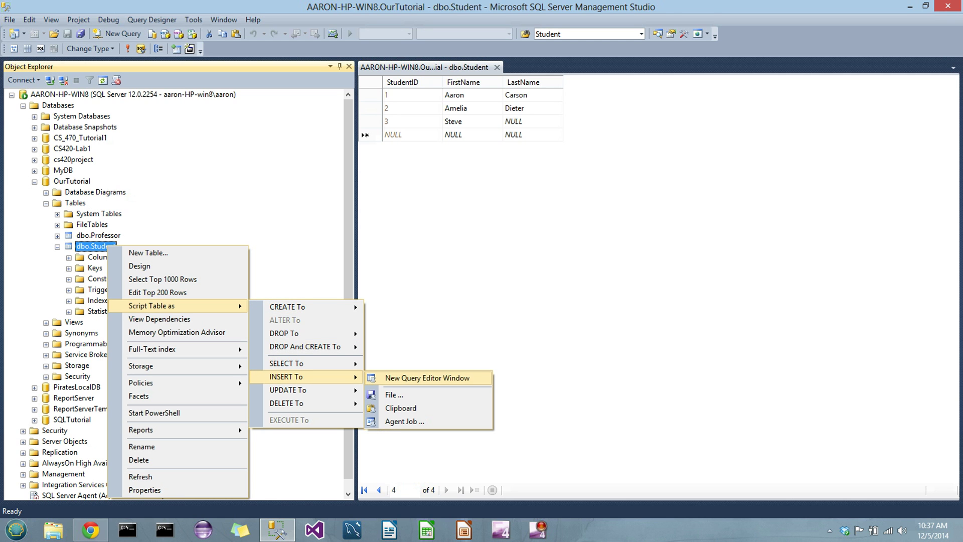
click(426, 378)
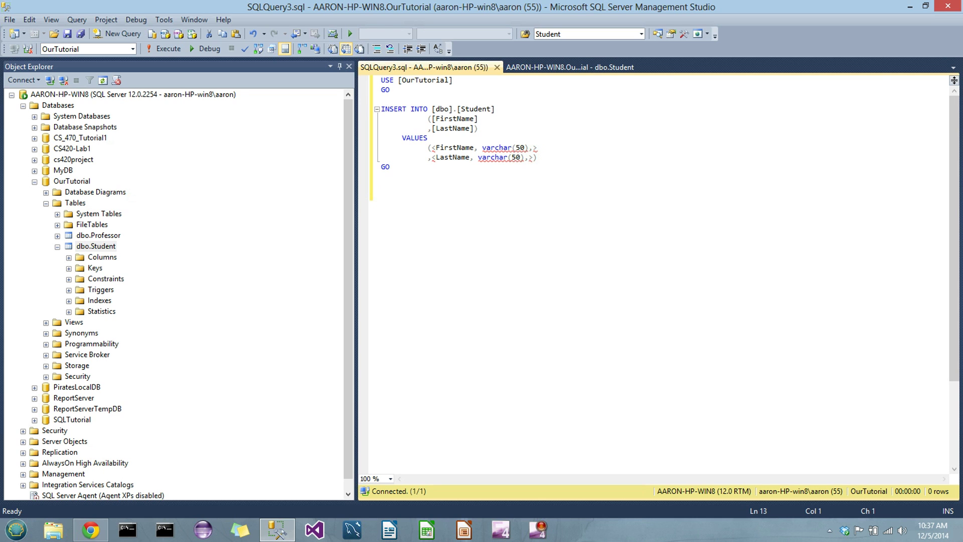
- Replace the INSERT value placeholders with 'Barack' for FirstName and 'Obama' for LastName, and execute the statement
drag(529, 148, 432, 148)
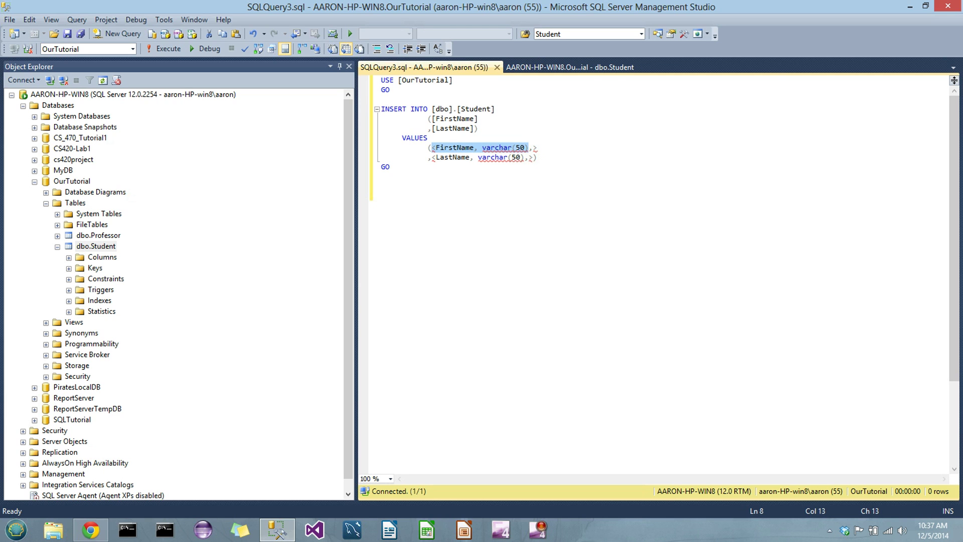
text(')
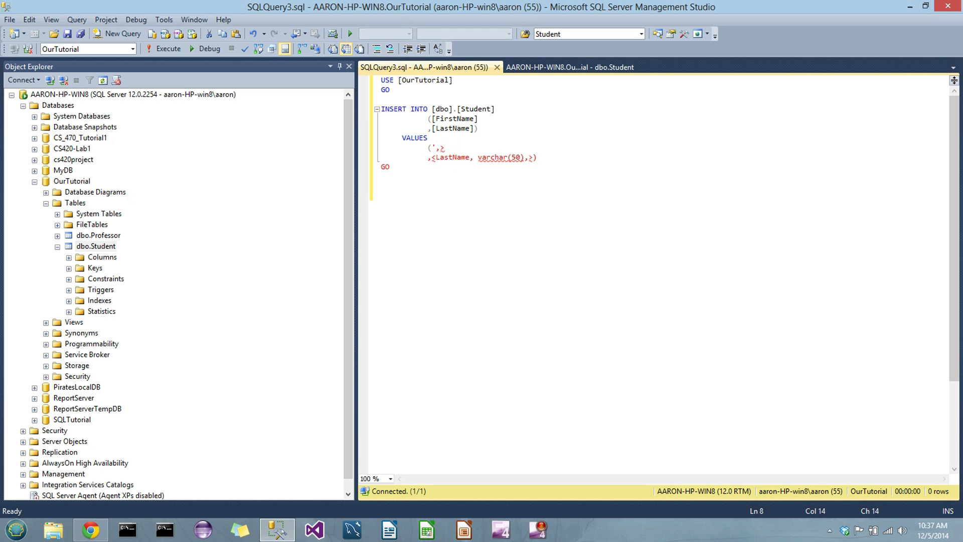
text(Barack)
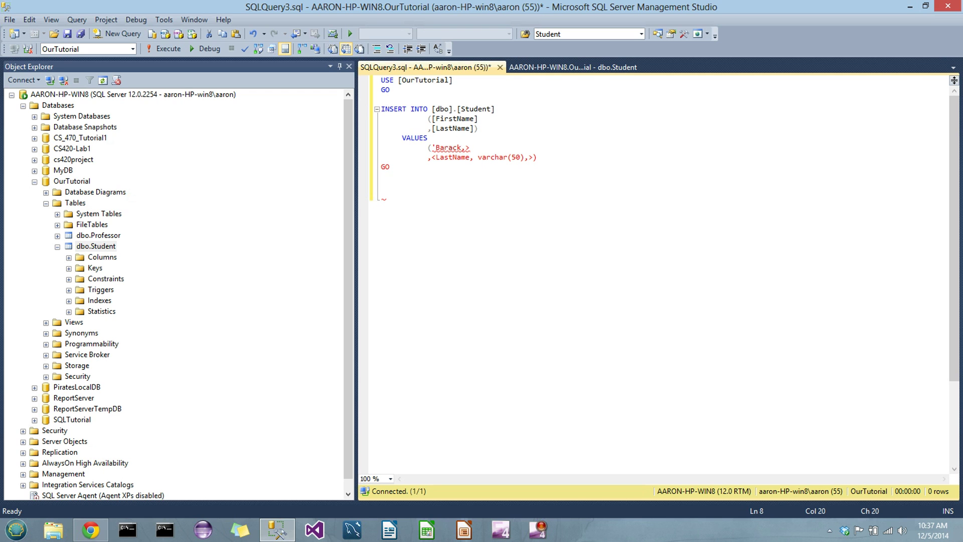
drag(431, 157, 535, 158)
text('Ob)
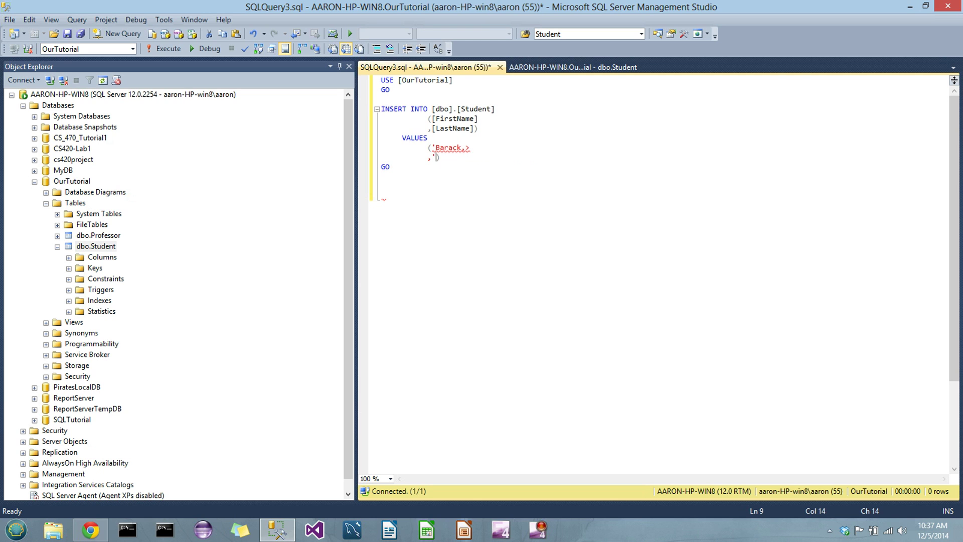
text(ama')
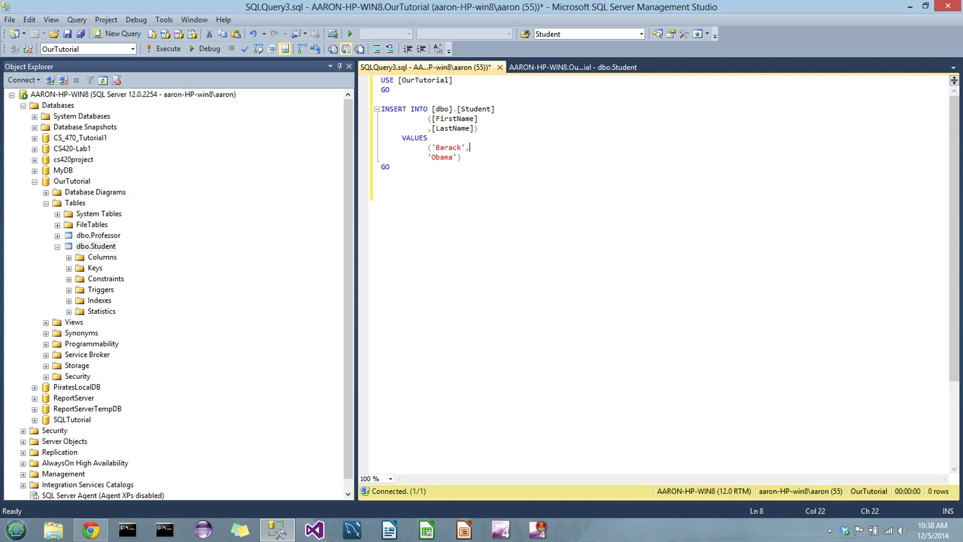
click(390, 167)
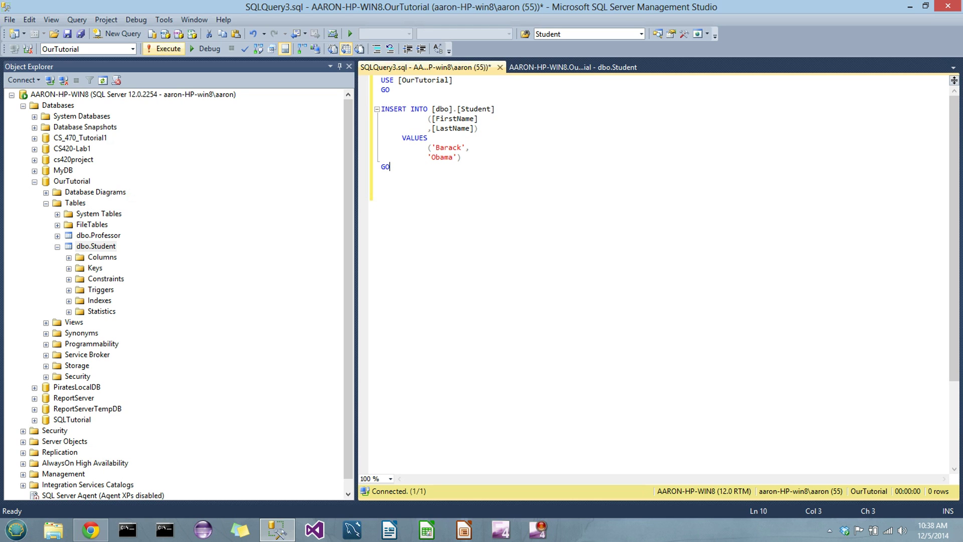
click(165, 49)
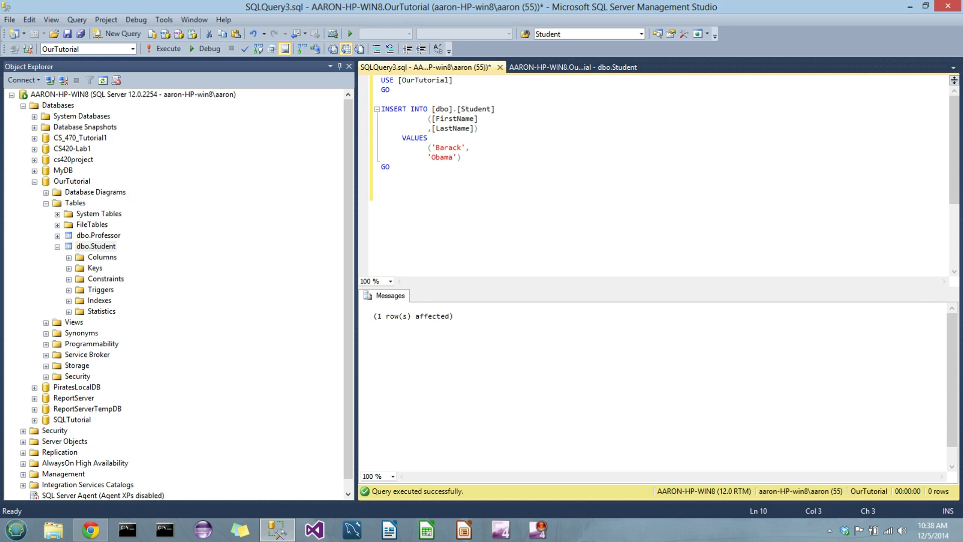
- Reopen the dbo.Student editing grid, and select the table's top 1000 rows to check the inserted record
right_click(97, 246)
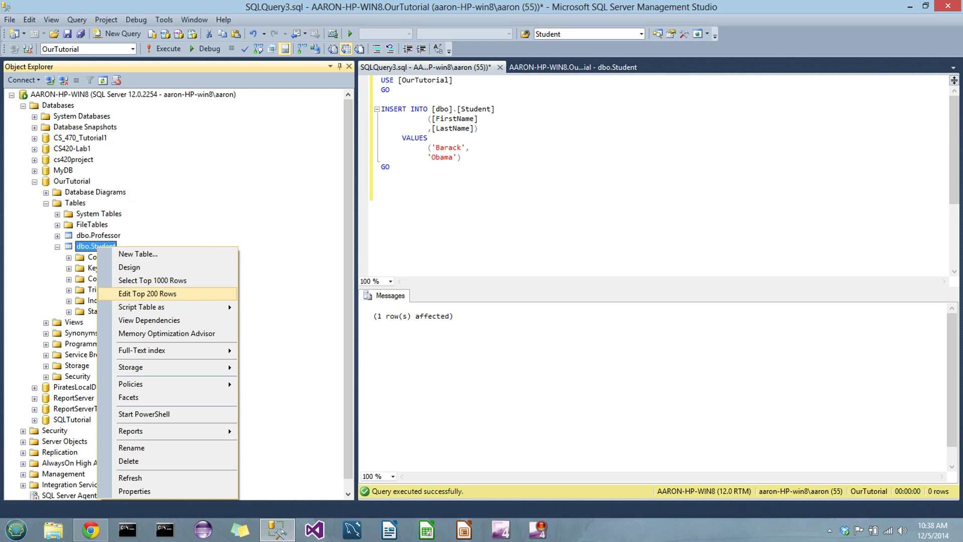
click(147, 293)
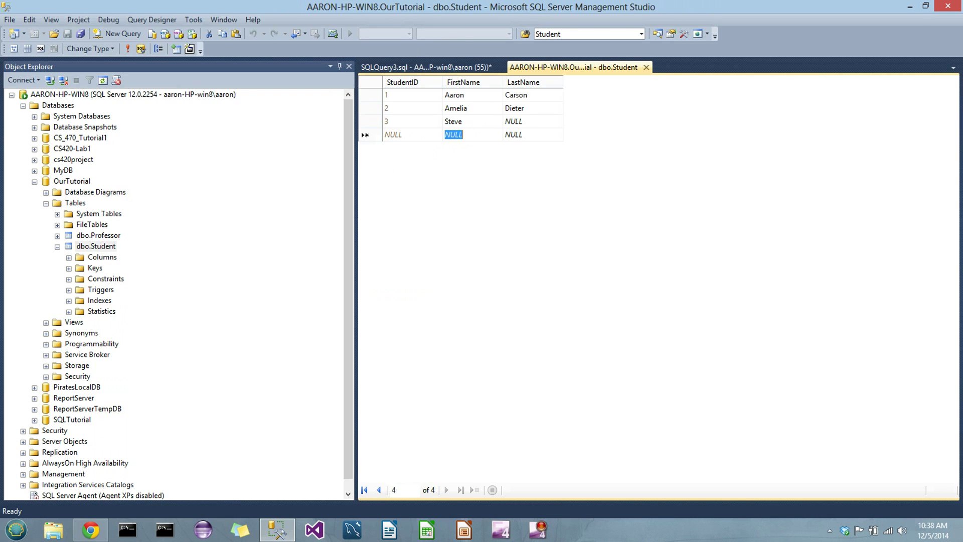
right_click(98, 246)
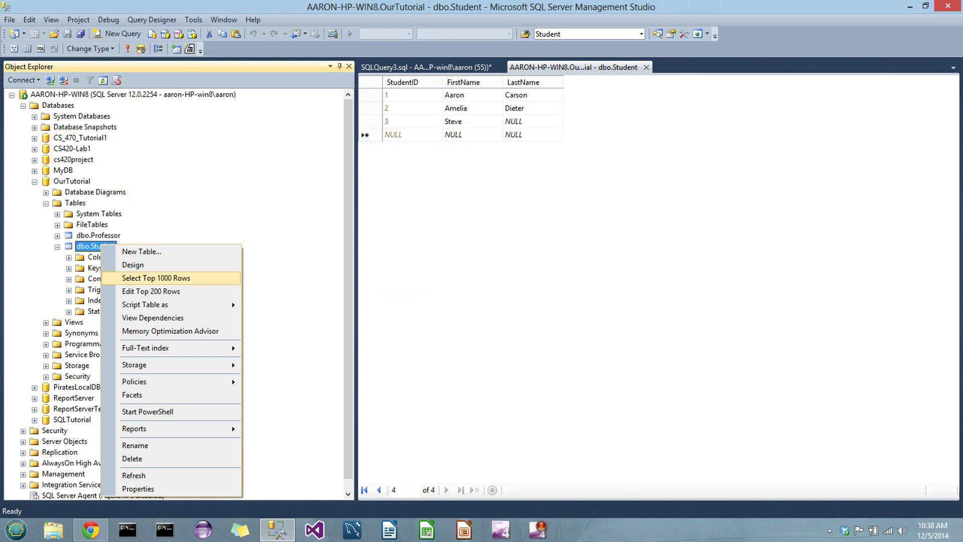
click(151, 278)
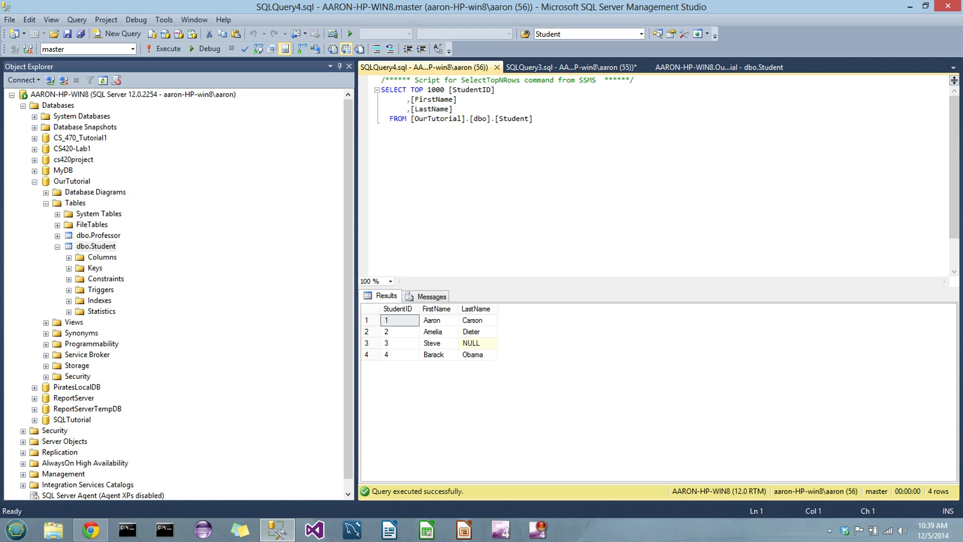
- Open a new query on the OurTutorial database, enter SELECT * FROM Student; and execute it
right_click(73, 181)
click(112, 201)
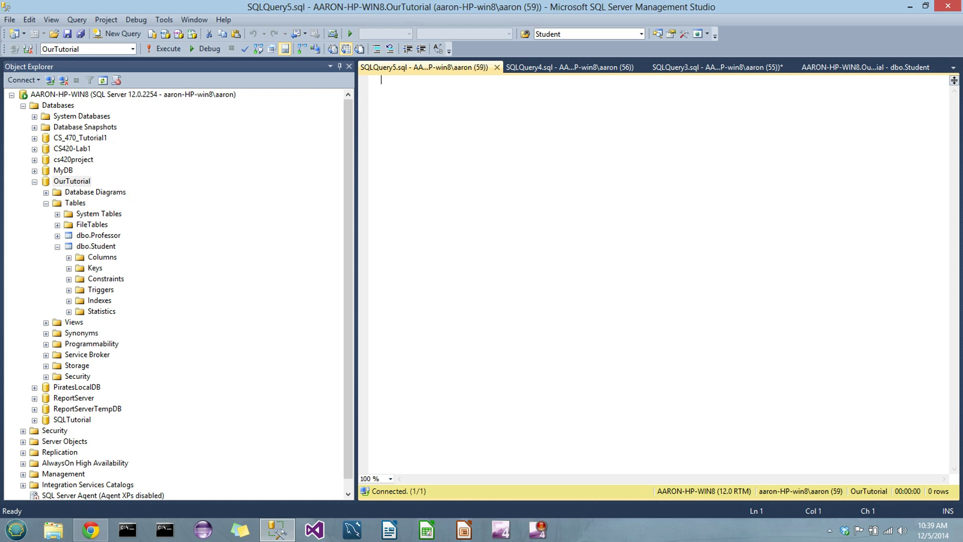
text(SEL)
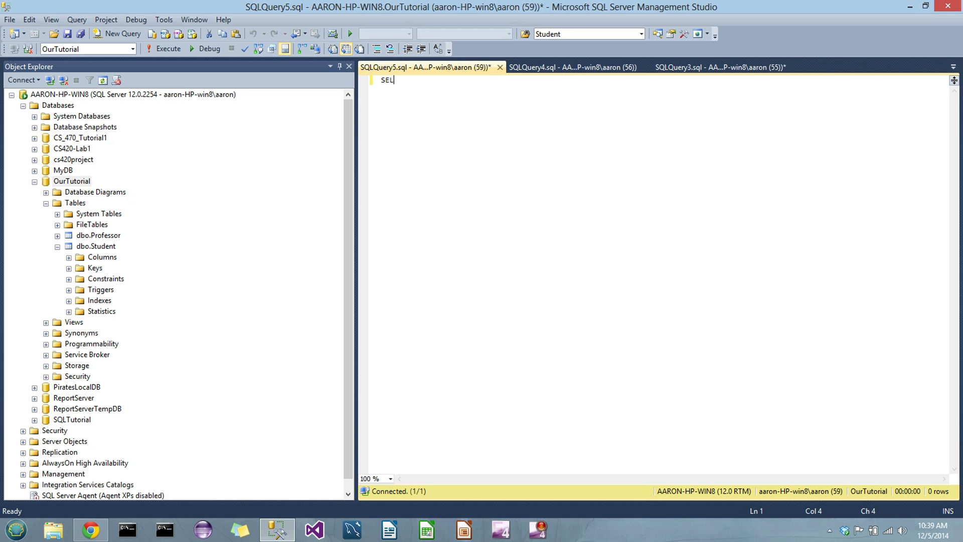
text(ECT * FROM St)
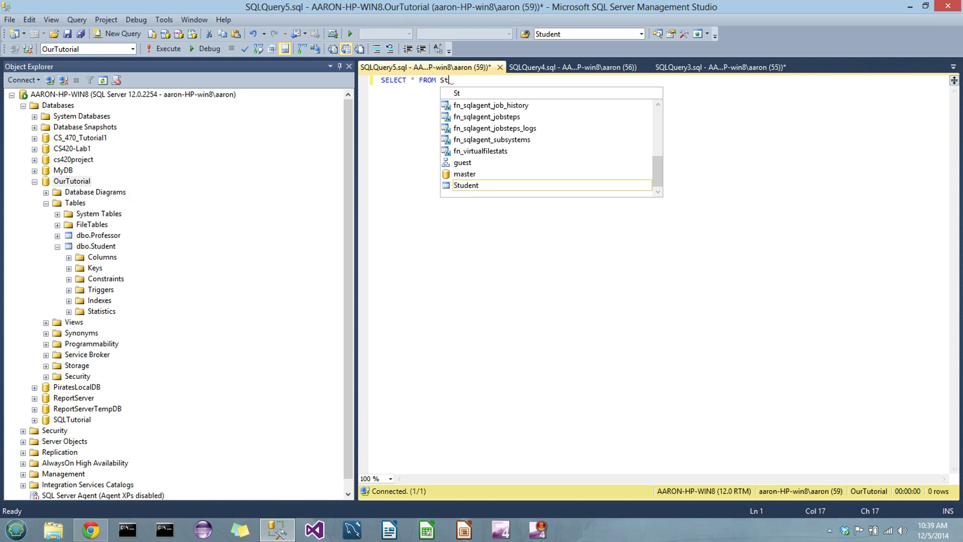
text(udent;)
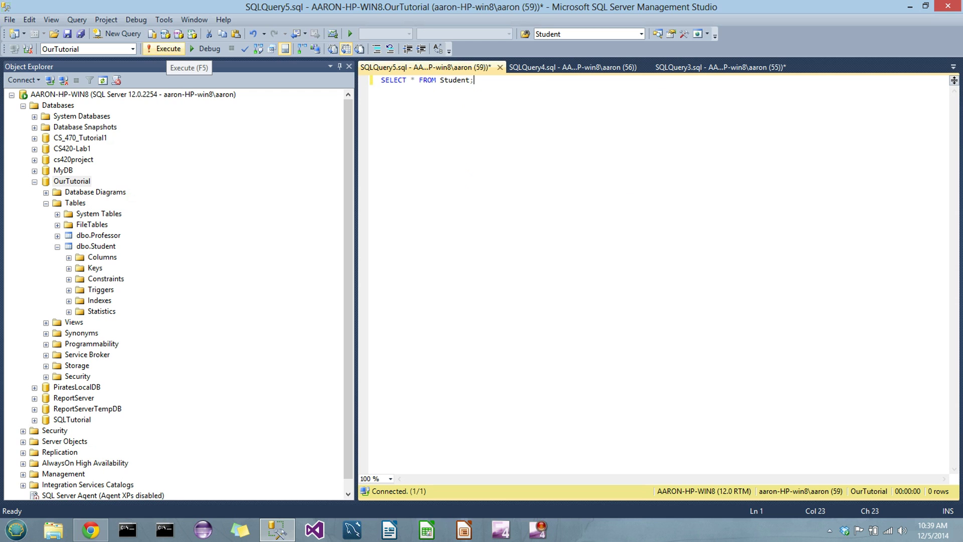
click(163, 49)
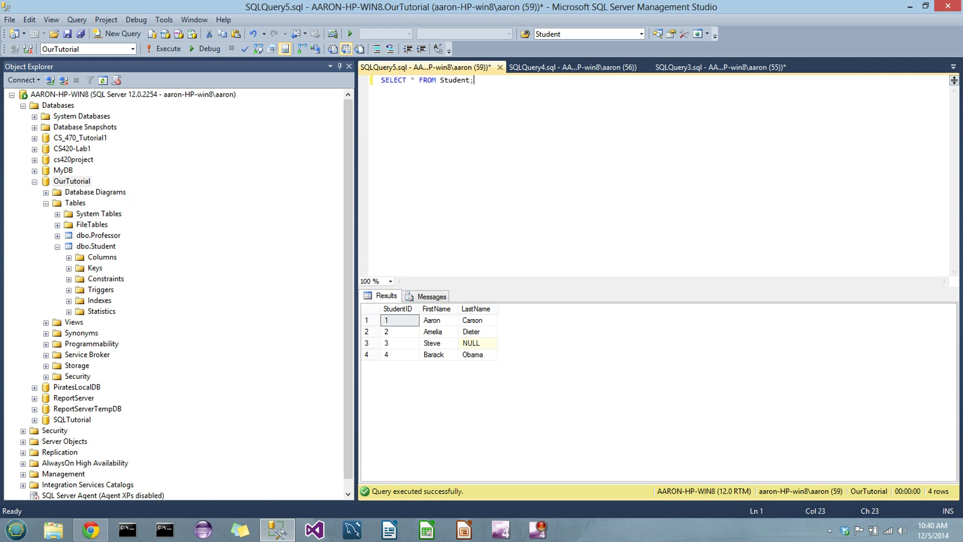
- Extend the Student query with a WHERE clause matching LastName to the first student's last name, and execute it
key(BackSpace)
text(WHERE LastNm)
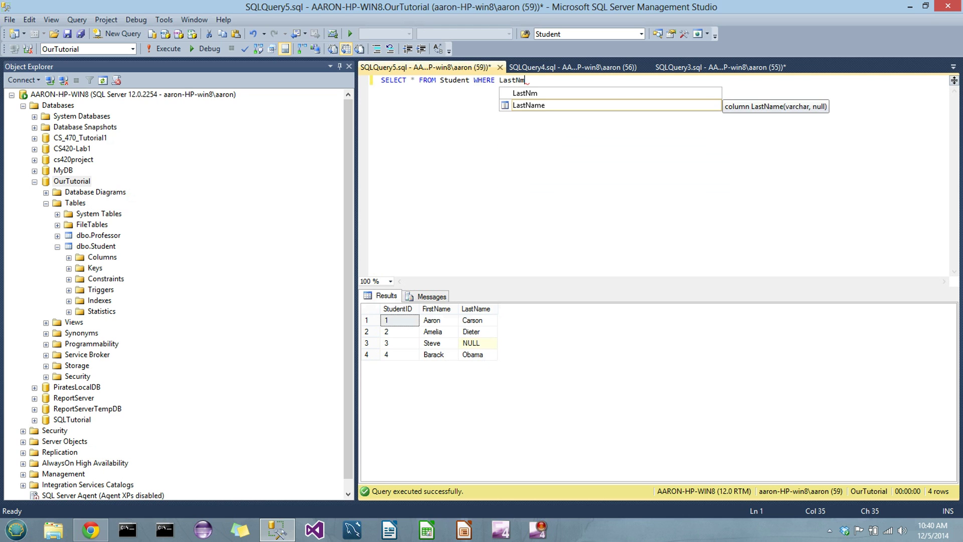
key(BackSpace)
text(ame=)
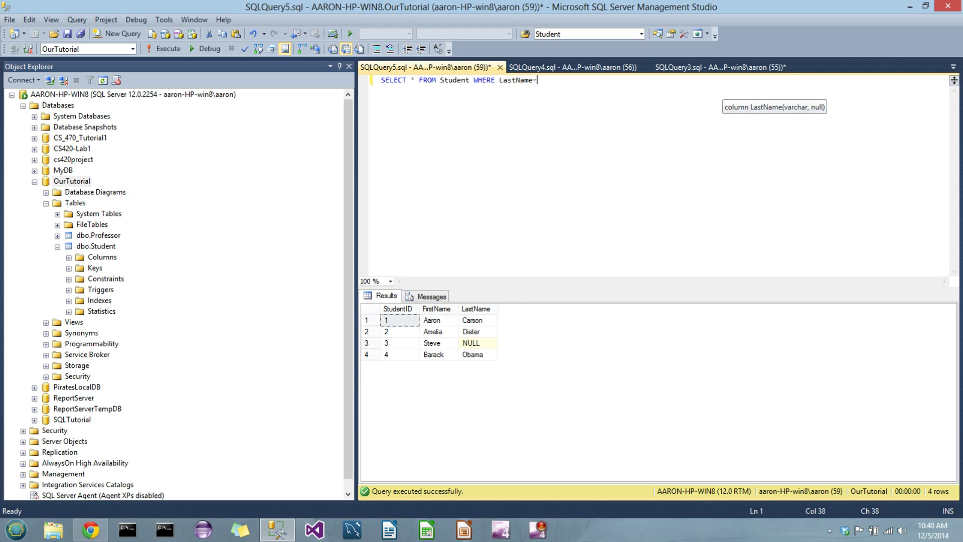
key(BackSpace)
text( = )
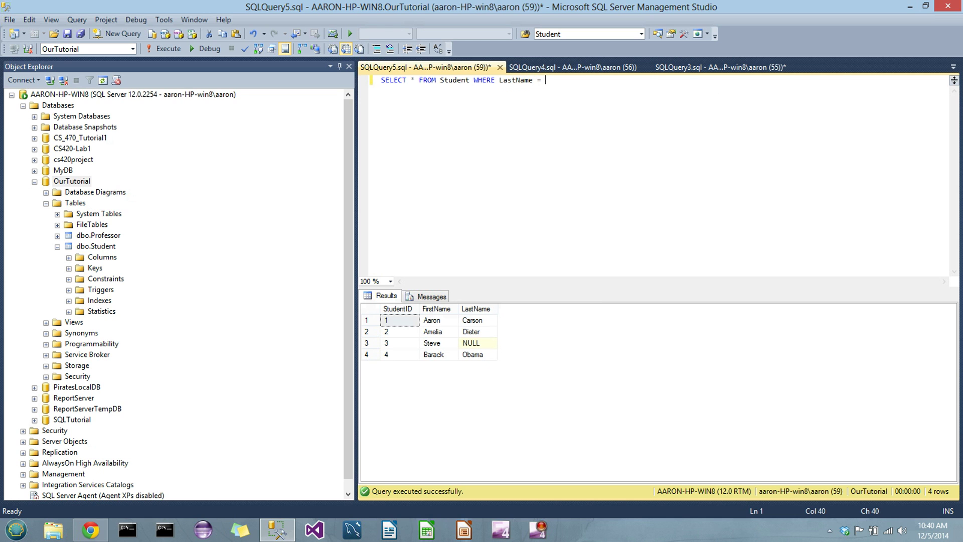
text('Carson';)
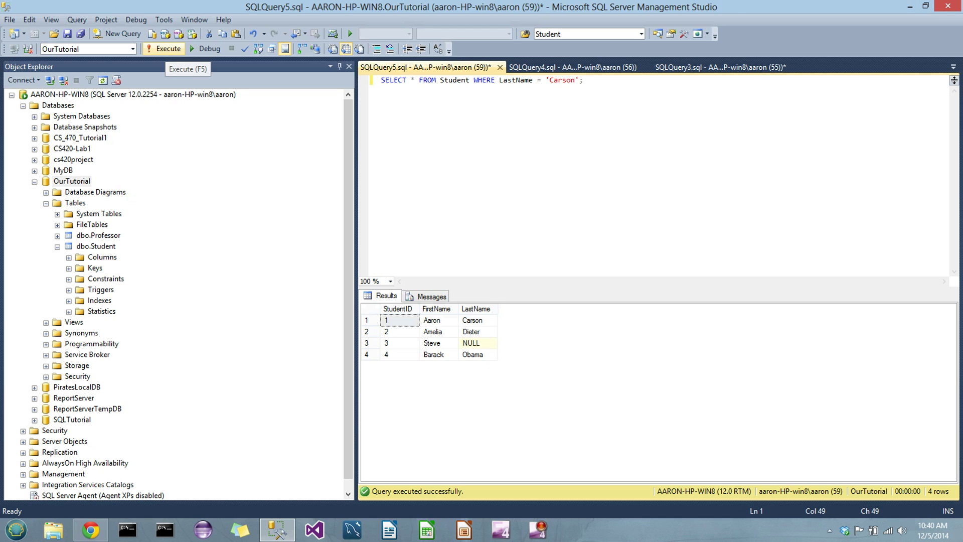
click(165, 49)
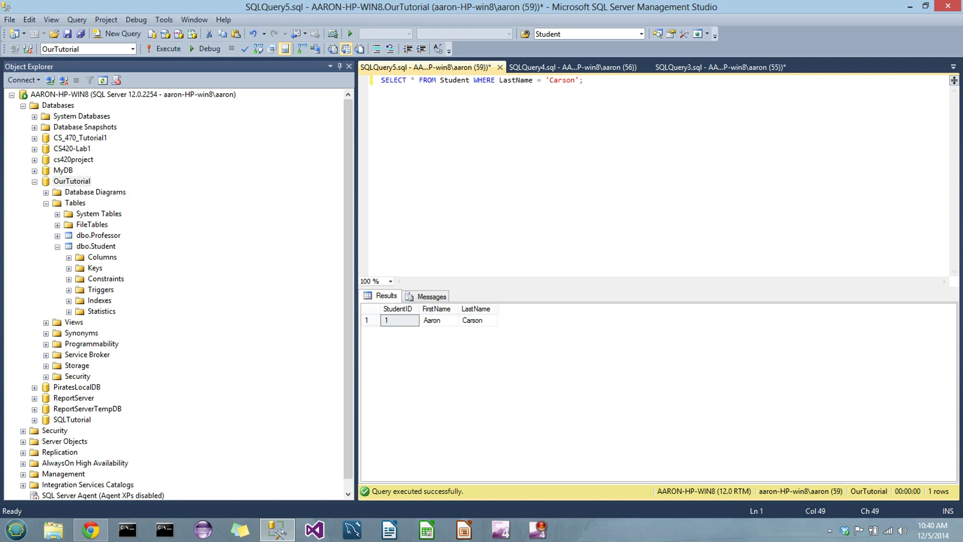
- Script the dbo.Student table as CREATE in a new query editor window
right_click(113, 246)
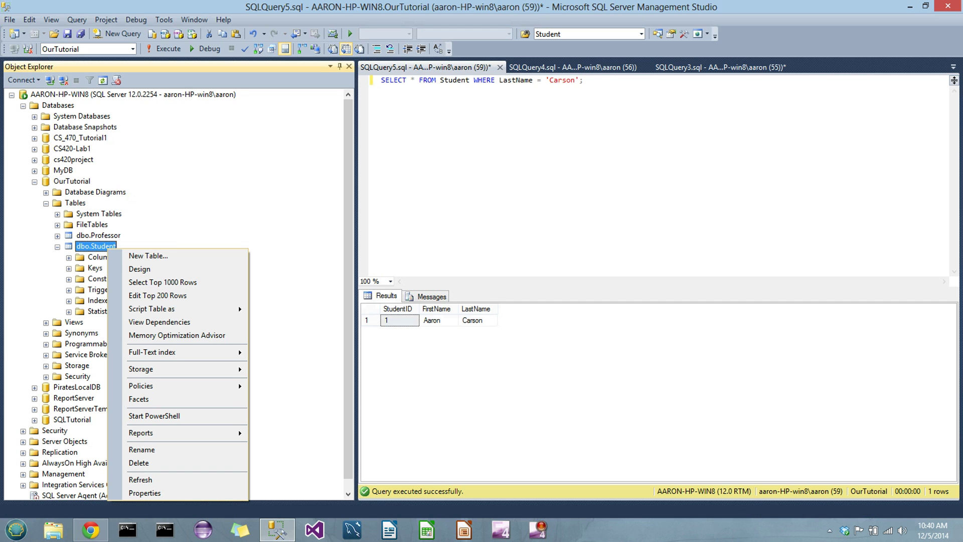
mouse_move(150, 309)
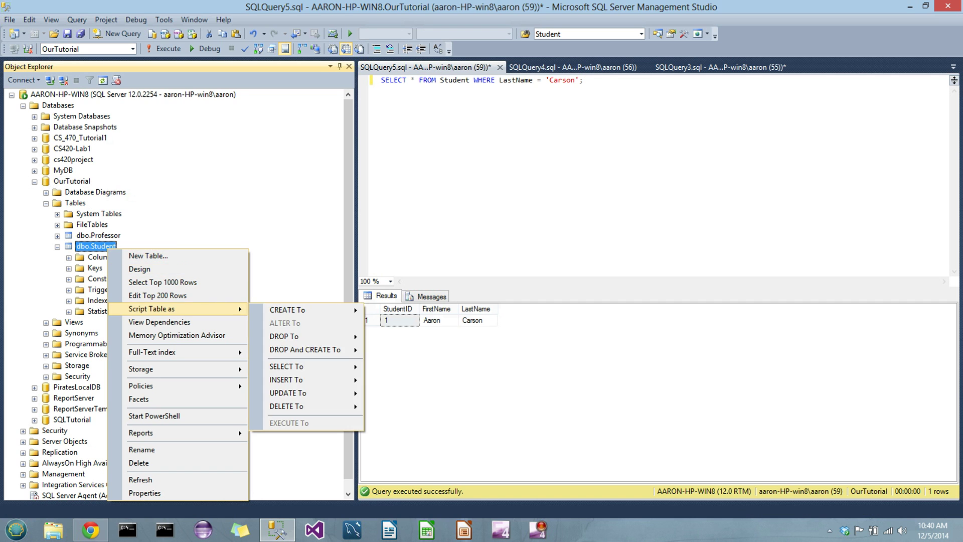
mouse_move(287, 309)
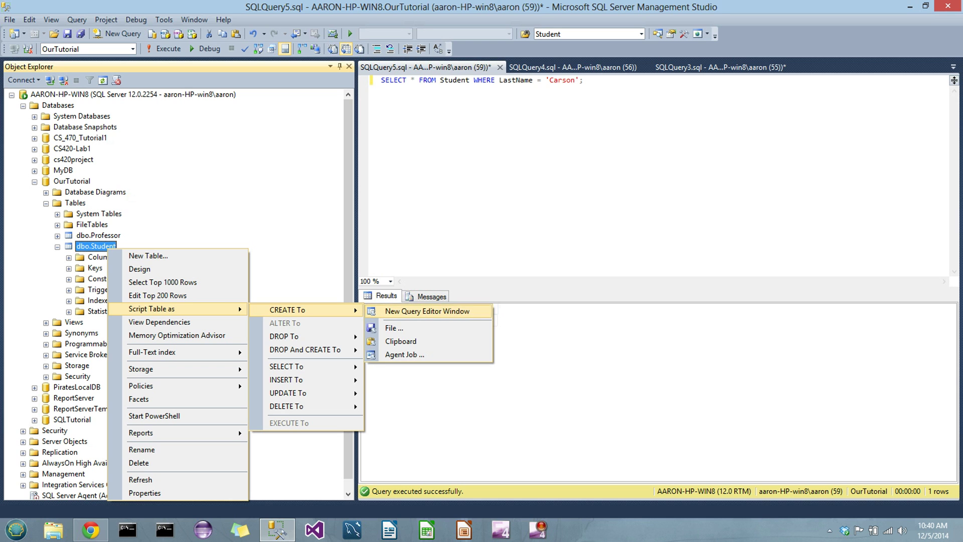
click(426, 311)
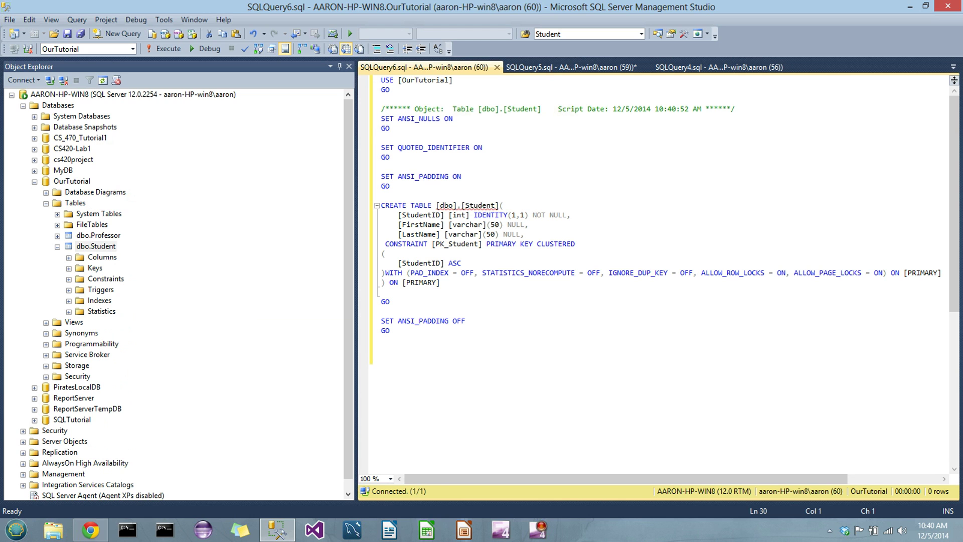
- Change the table name in the CREATE TABLE script to Class and its identity column to ClassID
drag(496, 205, 465, 206)
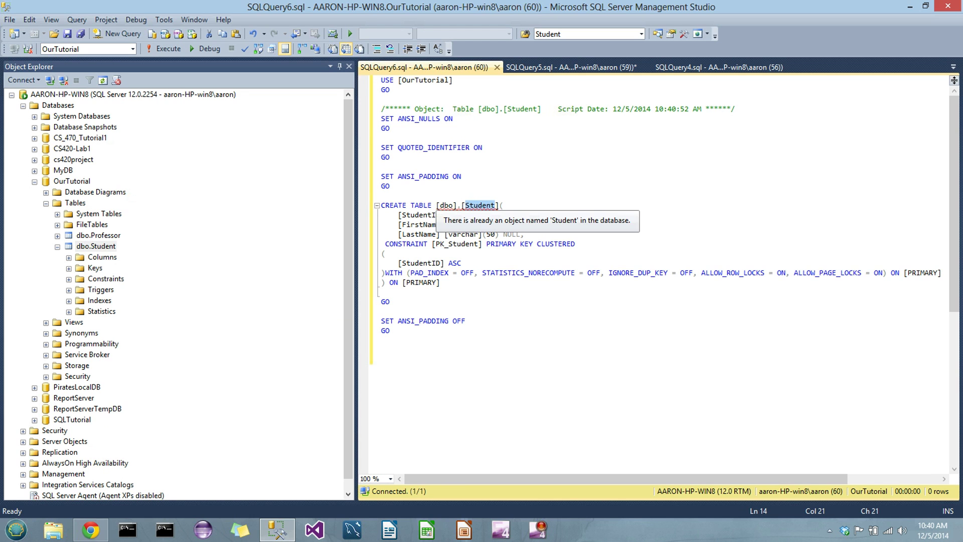
text(Class)
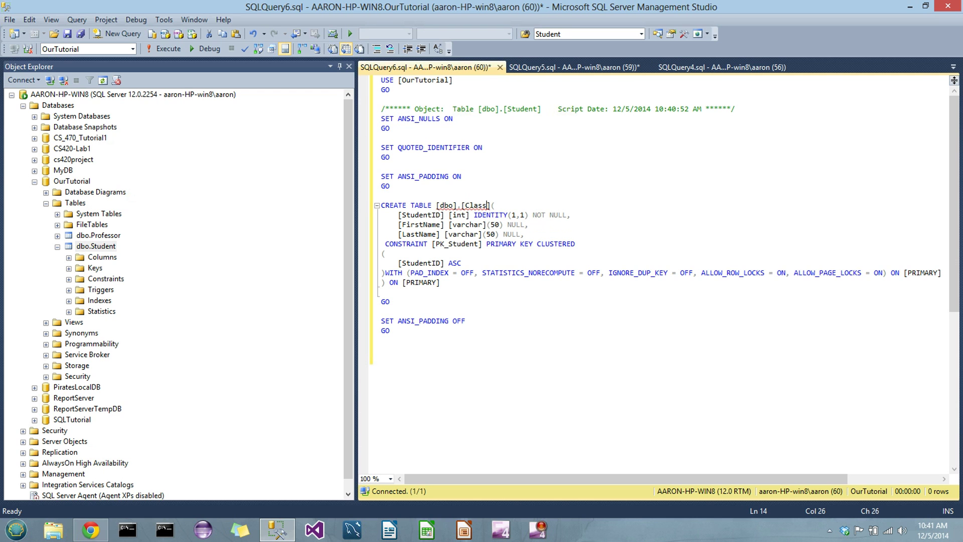
drag(432, 215, 402, 216)
text(Cla)
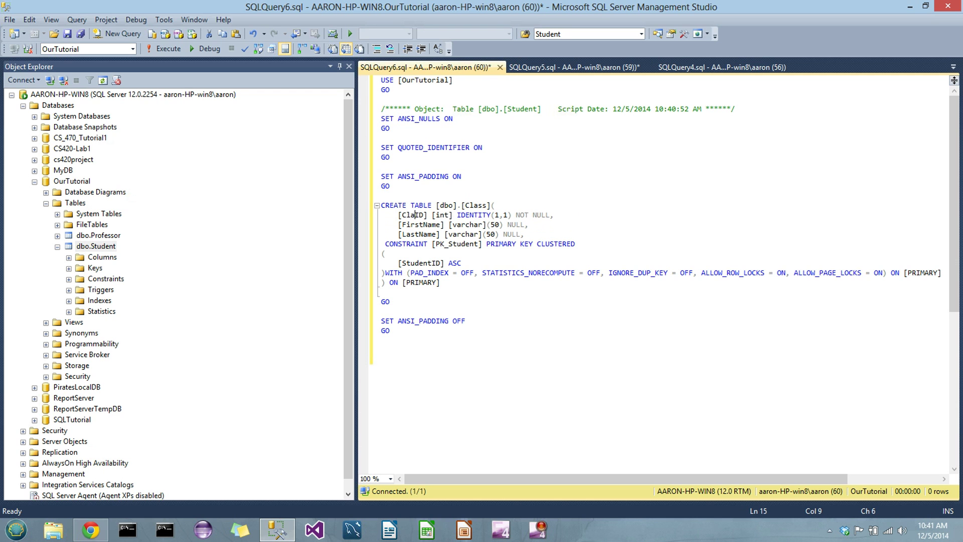
text(ss)
- Rename the script's FirstName column to CourseName and its LastName column to Professor
drag(441, 224, 402, 225)
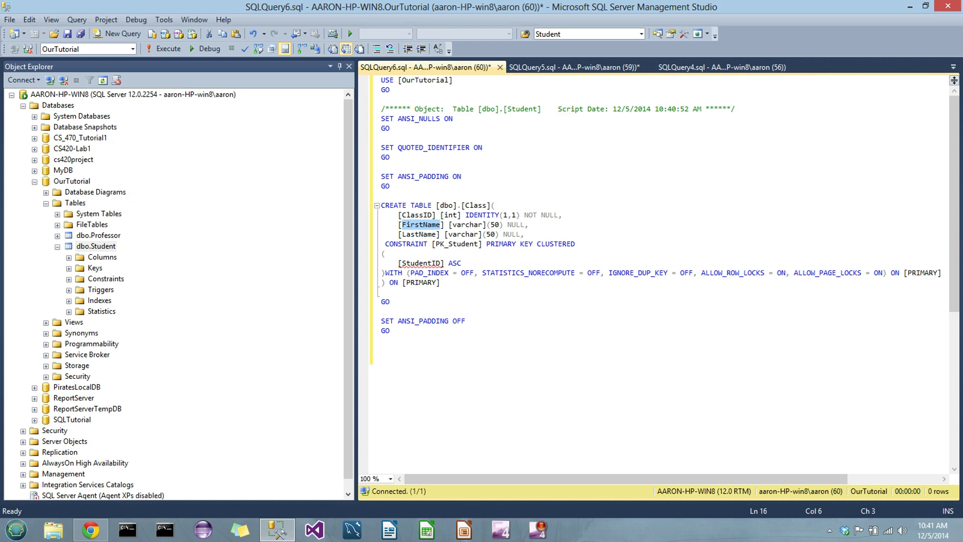
text(CourseN)
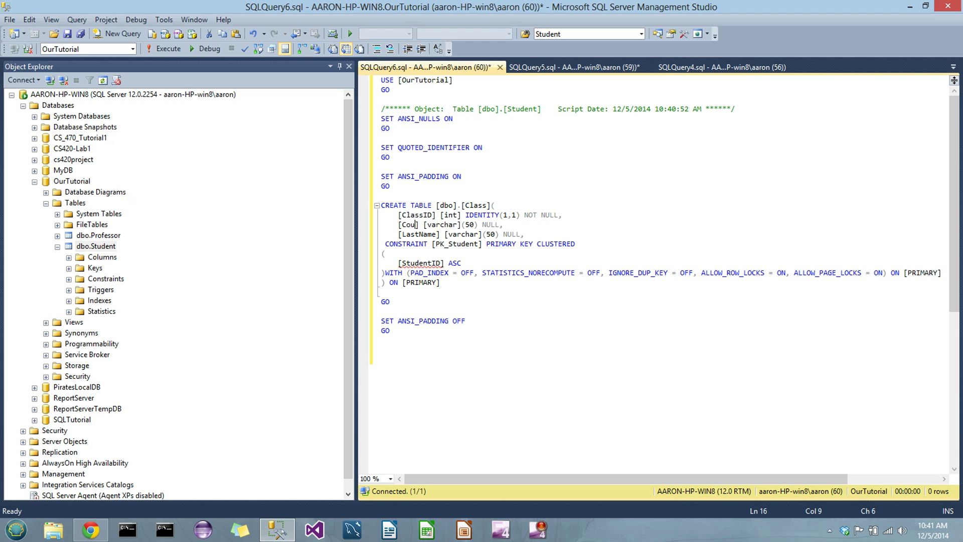
text(ame)
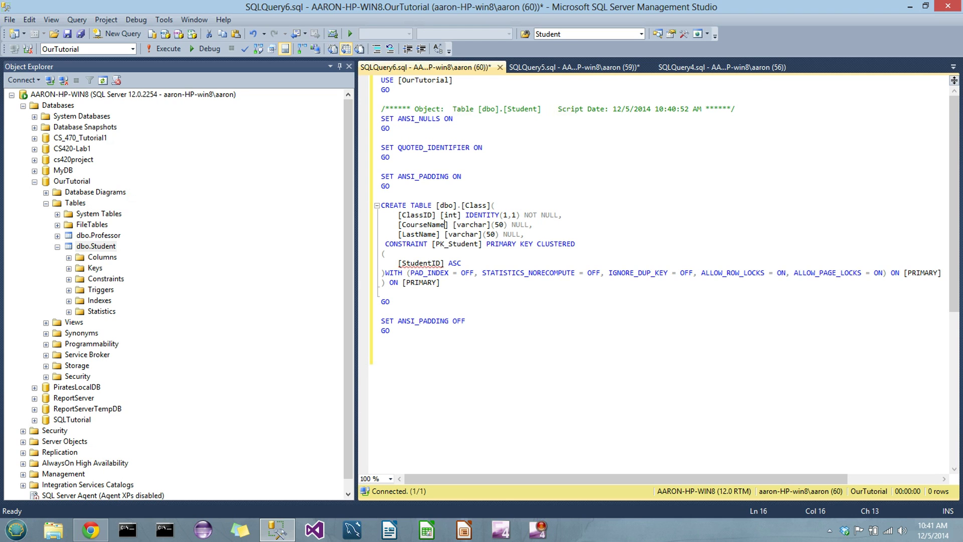
drag(439, 234, 402, 234)
text(Proffe)
key(BackSpace)
key(BackSpace)
text(essor)
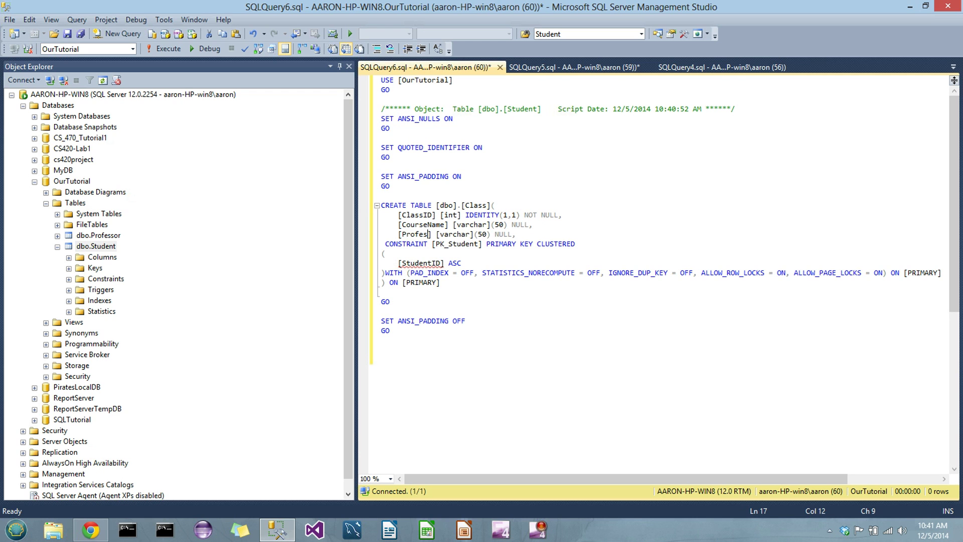
- Rename the primary key constraint to PK_Class and set its key column to ClassID
drag(449, 244, 479, 244)
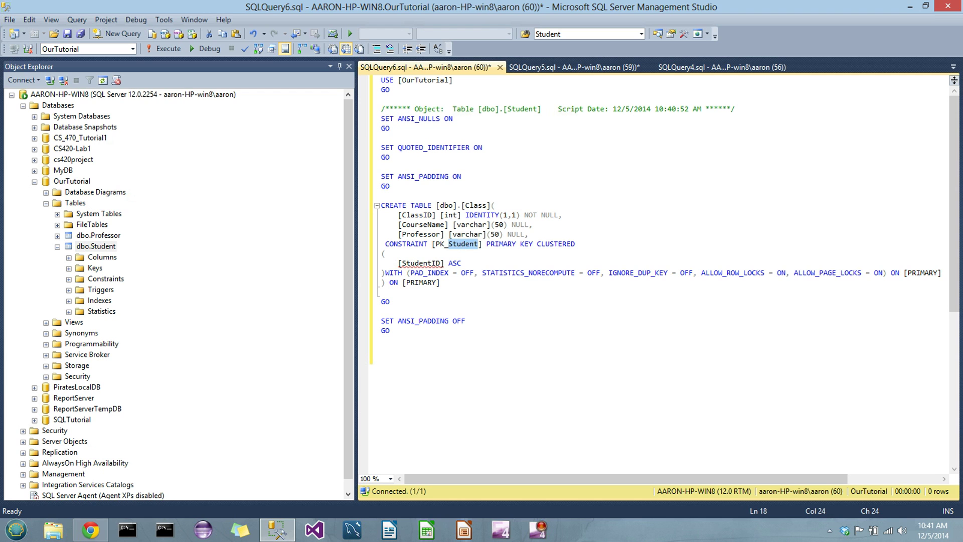
text(Class)
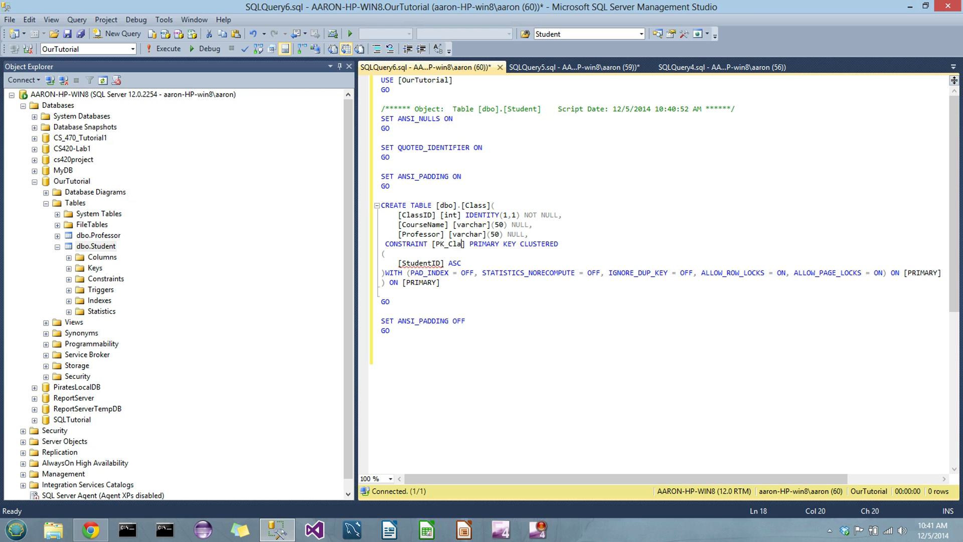
drag(432, 263, 402, 262)
text(Class)
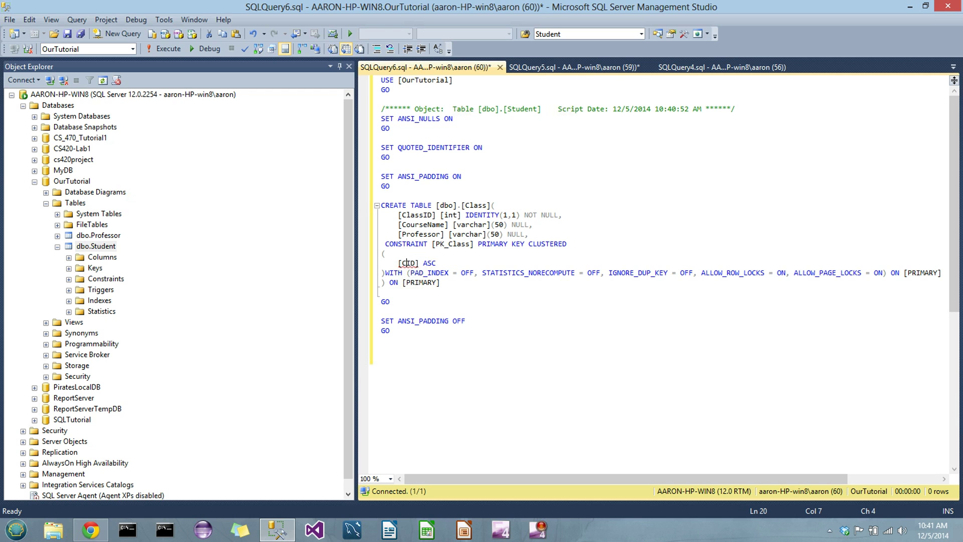
- Make the Professor column NOT NULL and execute the CREATE TABLE script
click(441, 283)
click(508, 234)
text(NOT)
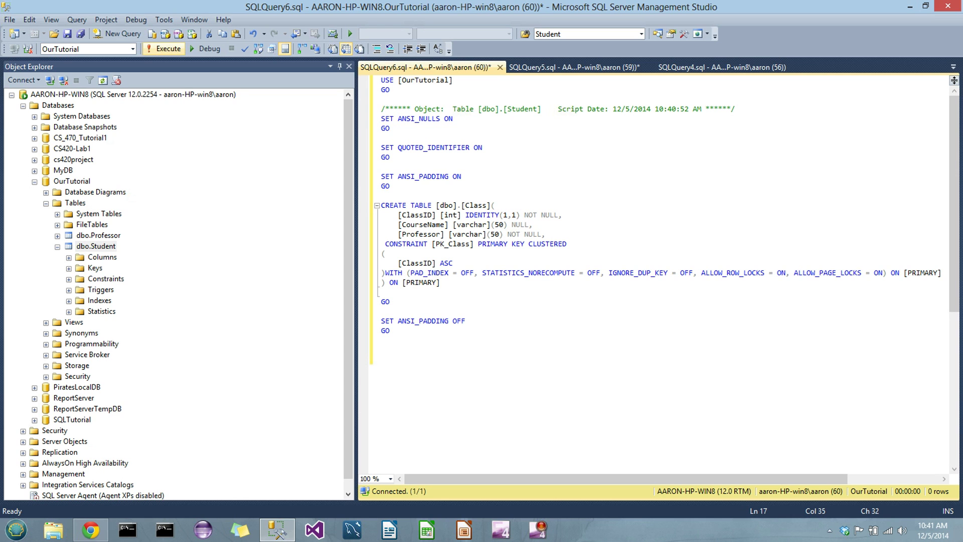
click(163, 48)
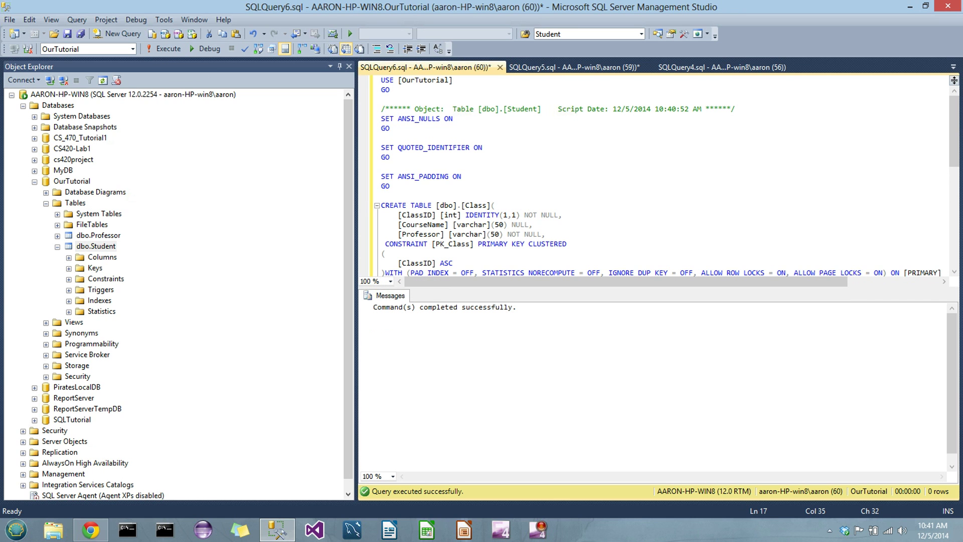
- Refresh the OurTutorial tables and open the top 200 rows of dbo.Class for editing
right_click(75, 203)
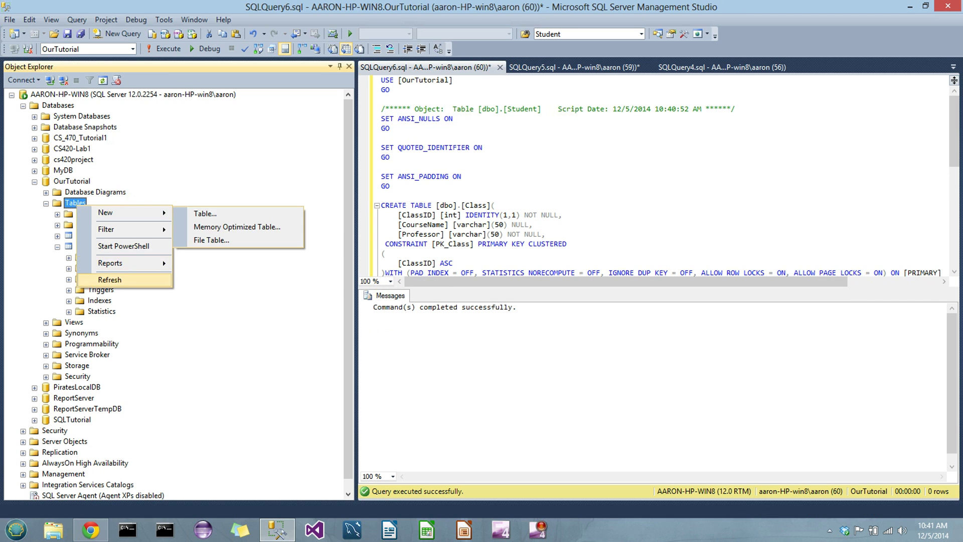
key(Return)
click(92, 235)
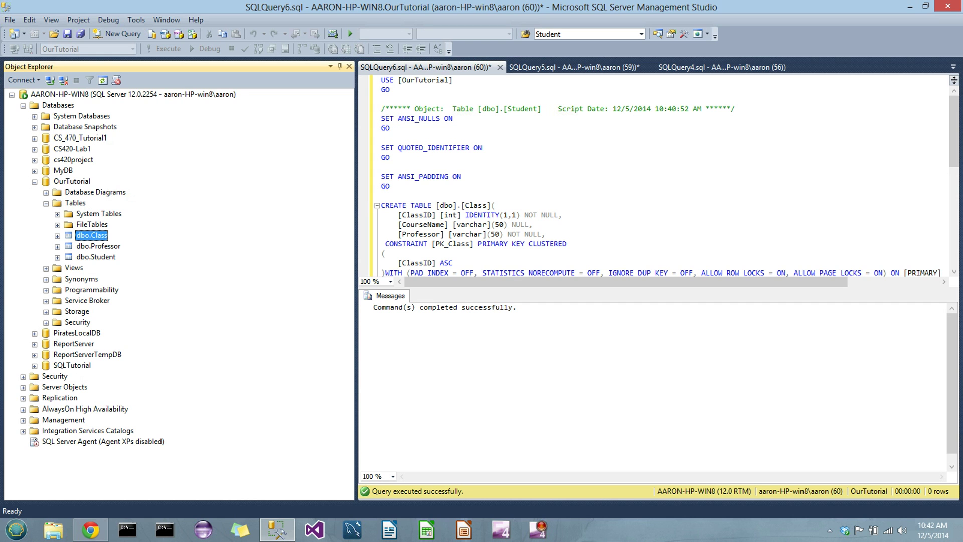
right_click(99, 236)
click(149, 283)
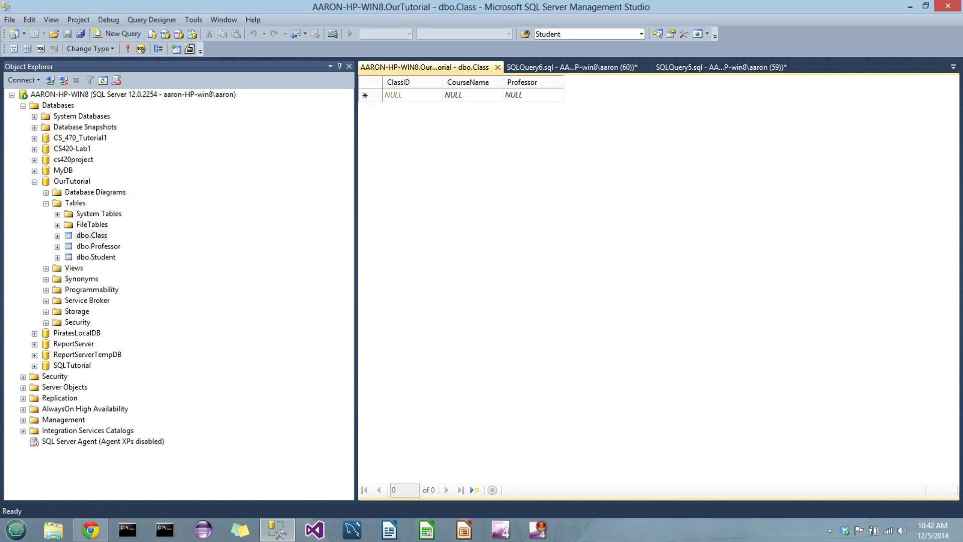
click(540, 532)
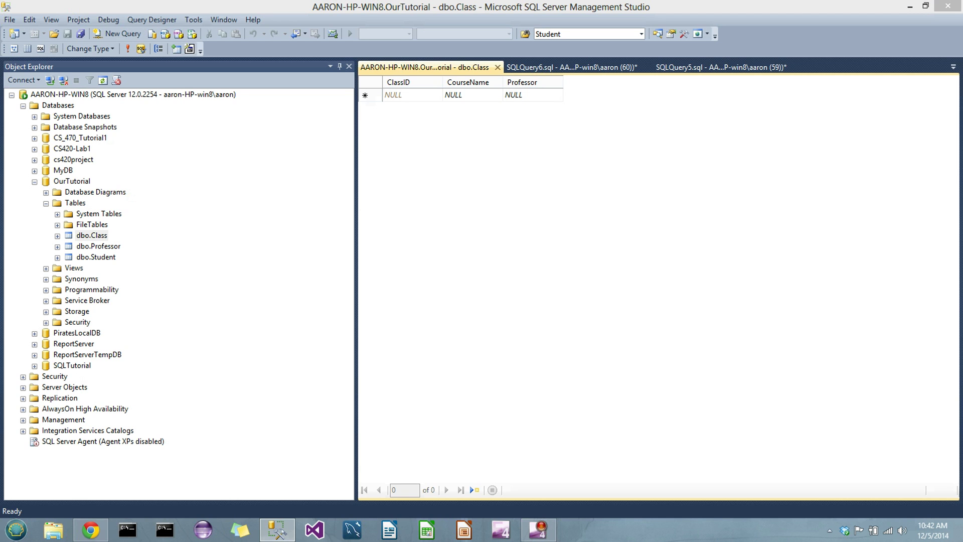
click(830, 530)
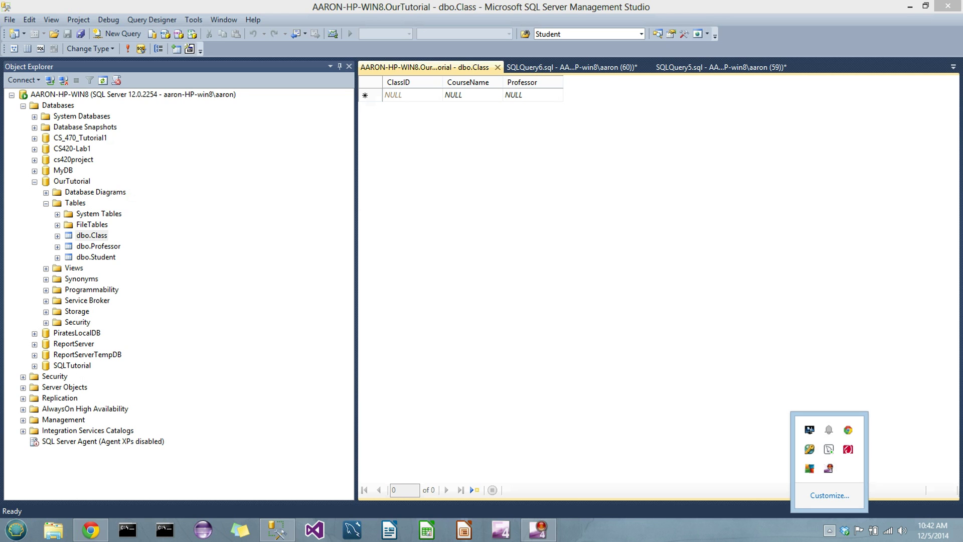
right_click(829, 468)
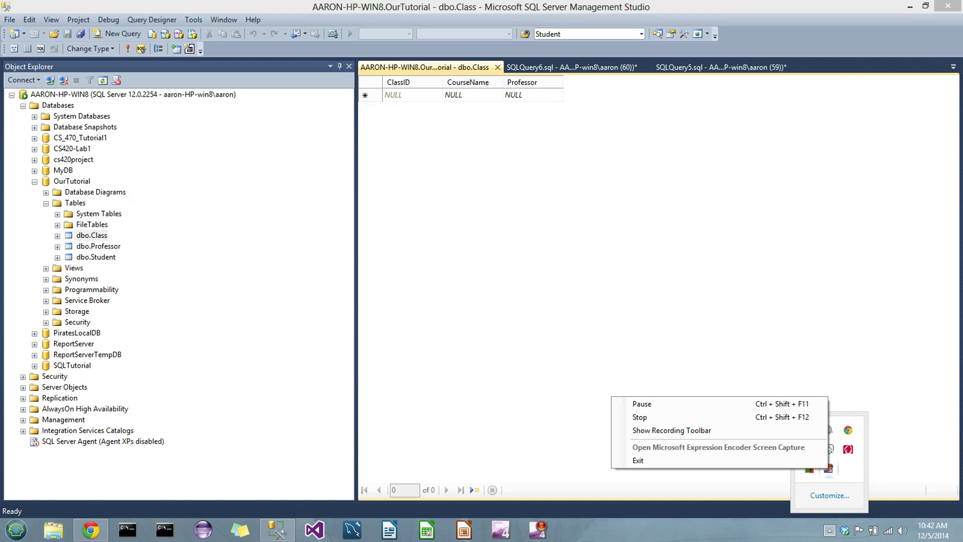